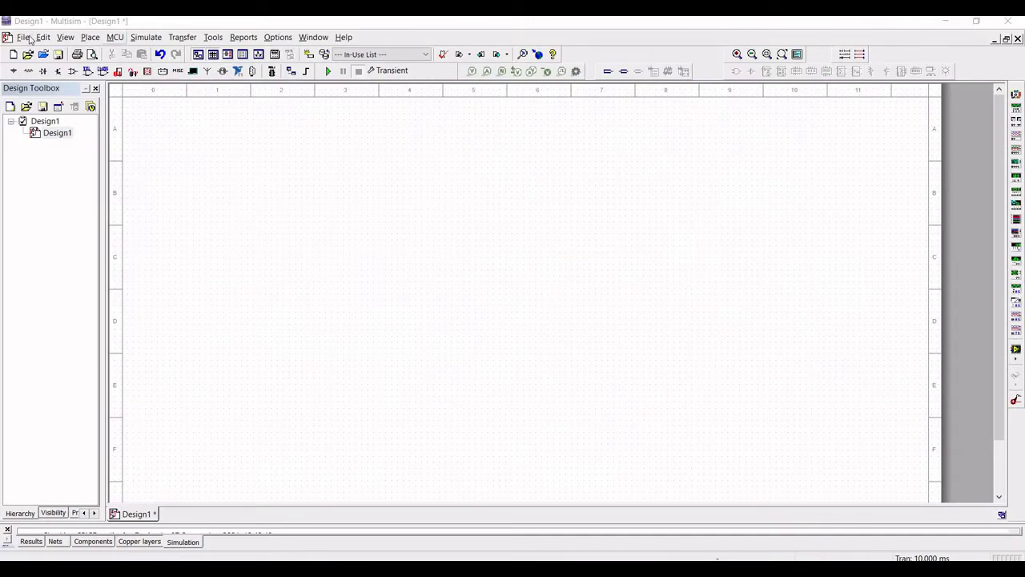
Step: Search for LM741 and place the LM741H op-amp near the sheet centre
left_click(86, 72)
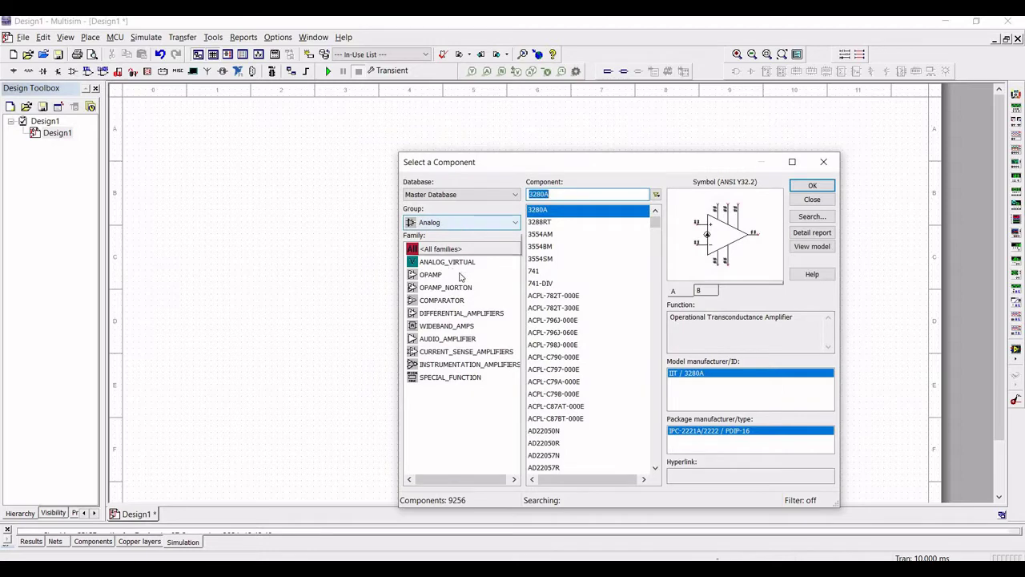
left_click(459, 225)
key("Return")
type("LM741")
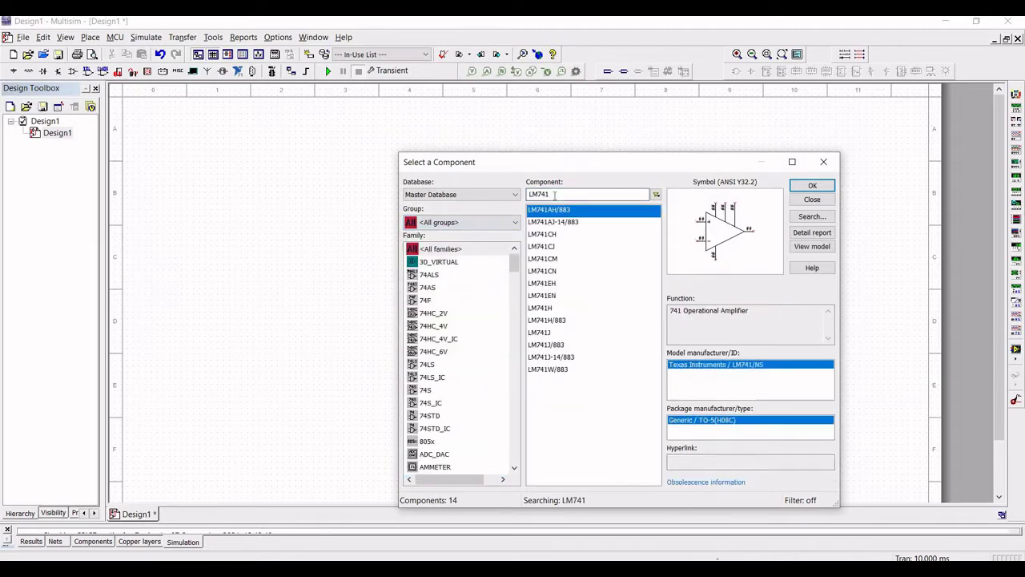
left_click(546, 307)
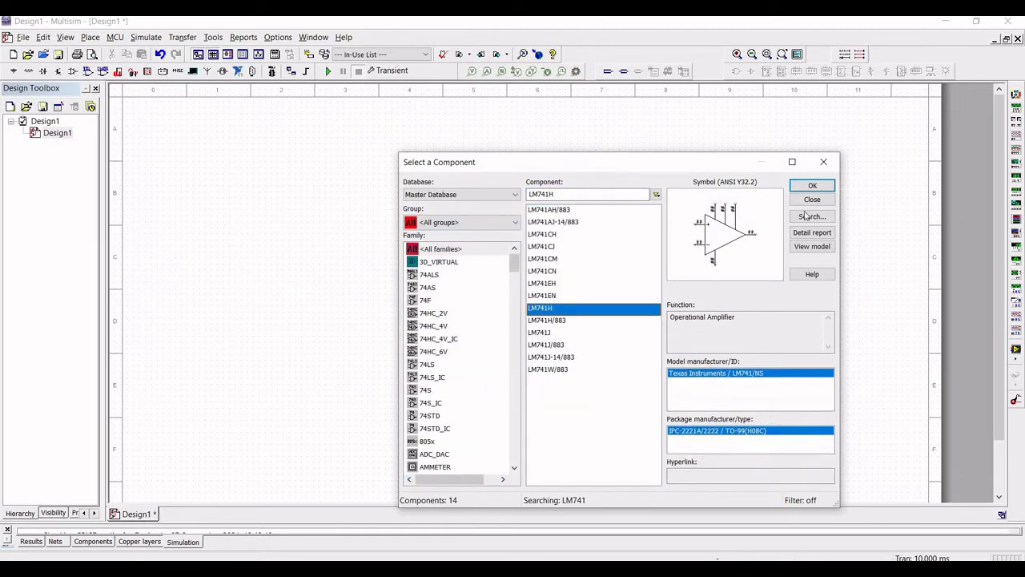
left_click(812, 186)
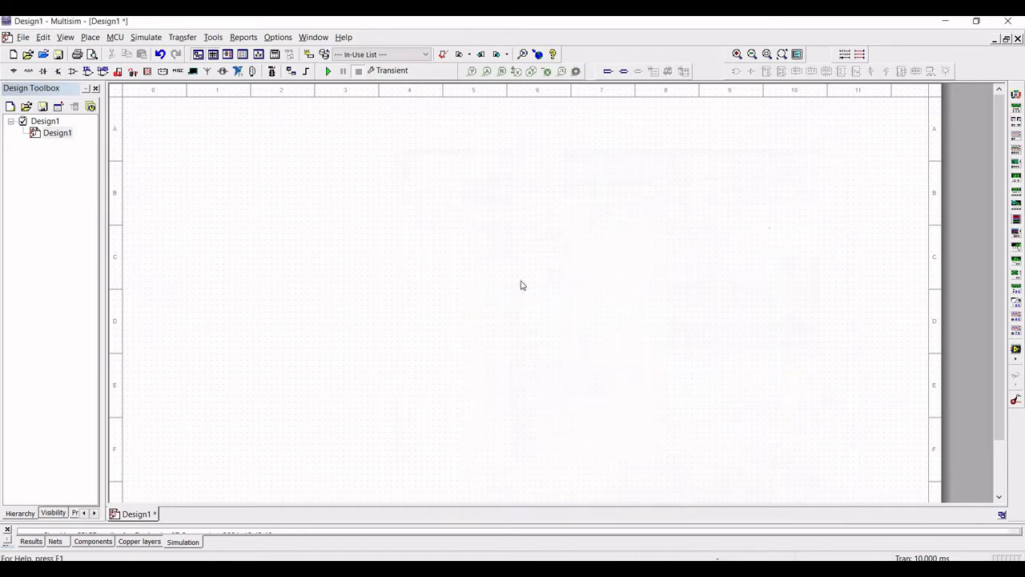
left_click(481, 302)
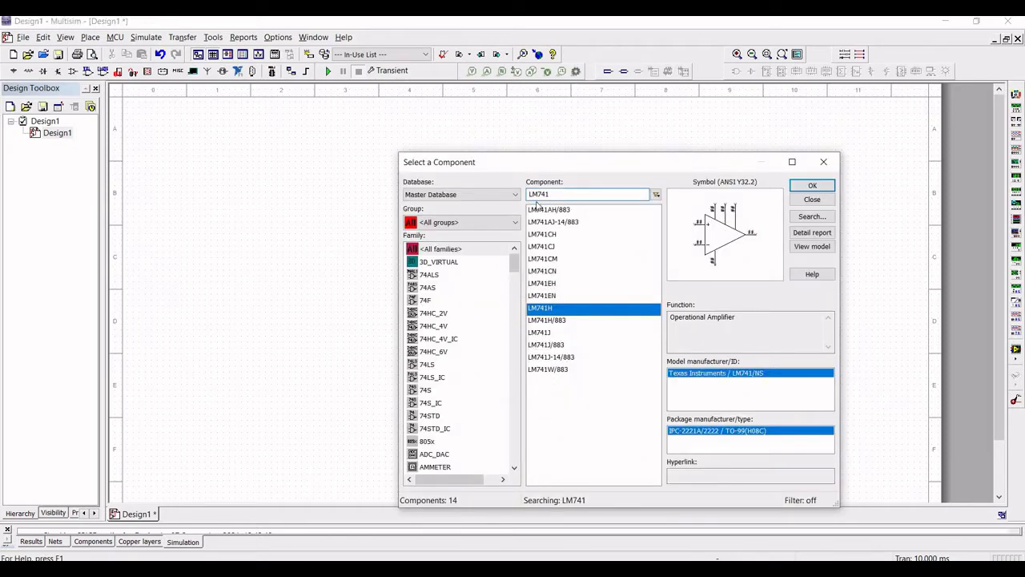
Step: Place a 0.015µ capacitor from the Basic group left of the op-amp
left_click(469, 230)
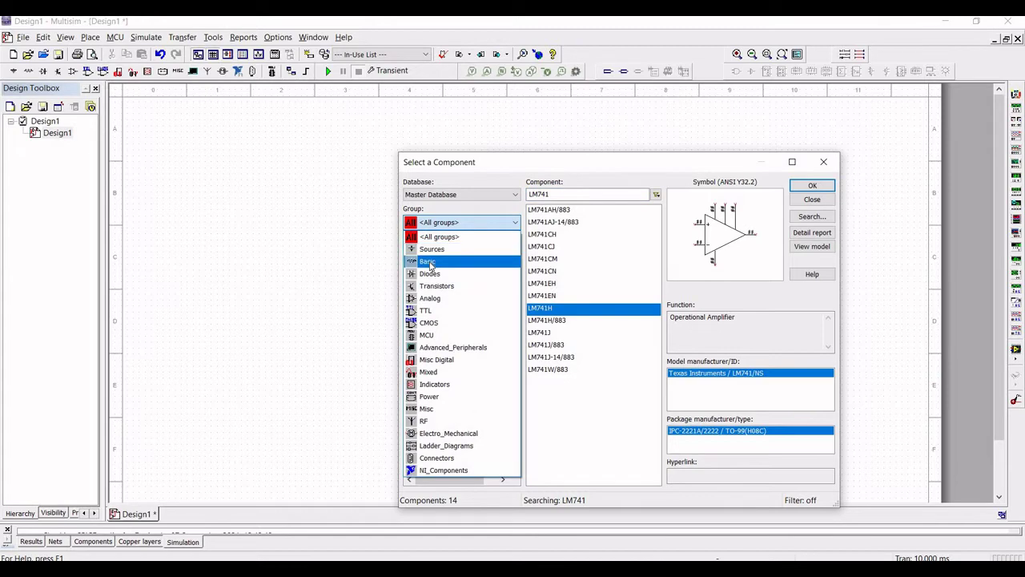
left_click(473, 261)
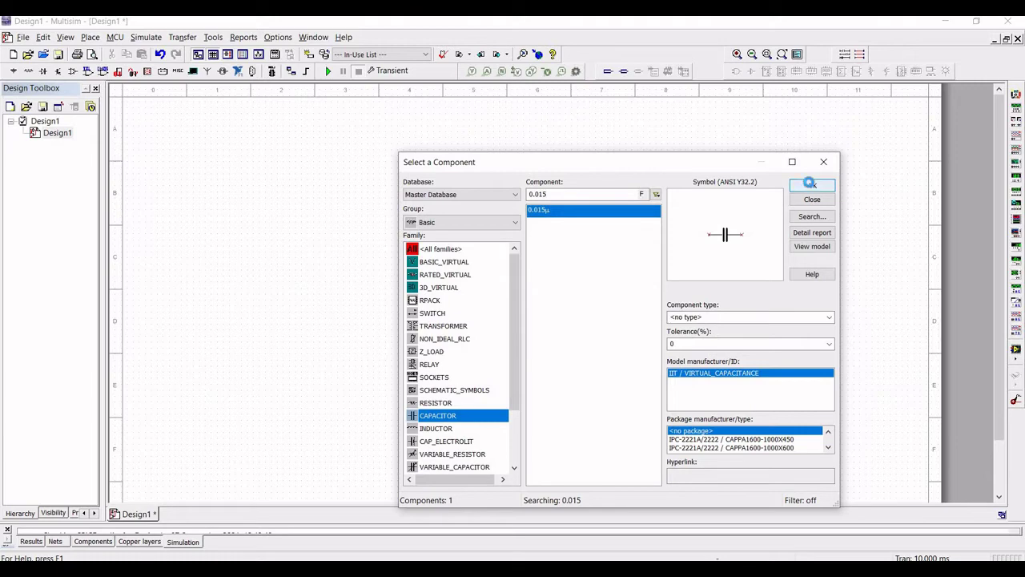
key("Return")
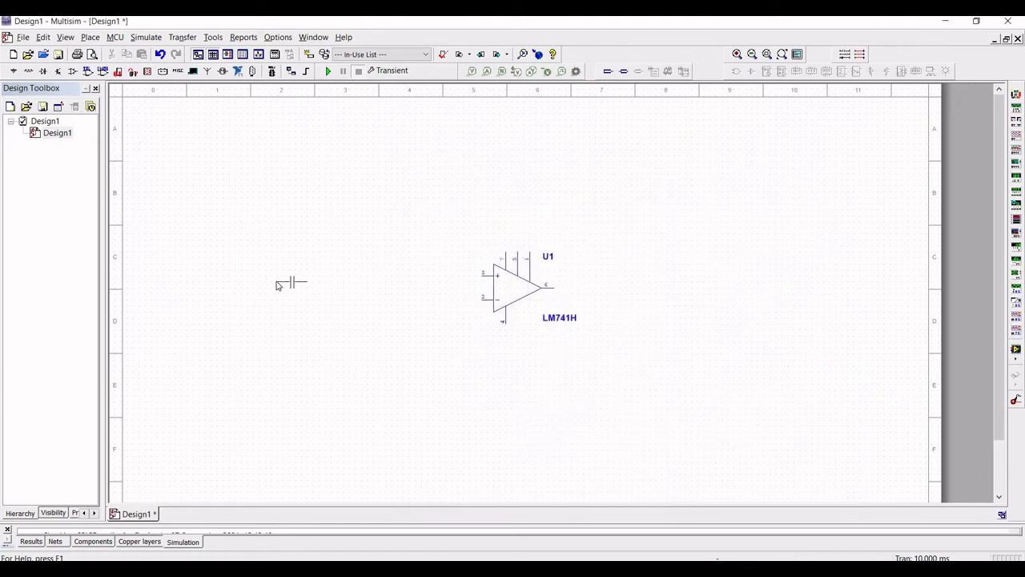
left_click(274, 281)
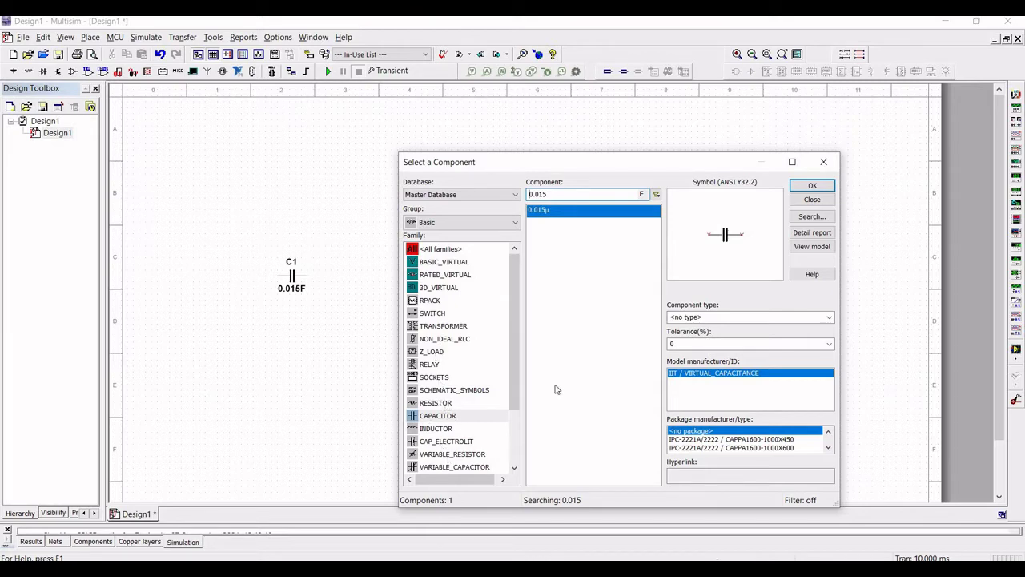
Step: Place an upright 120kΩ resistor left of the op-amp
left_click(436, 403)
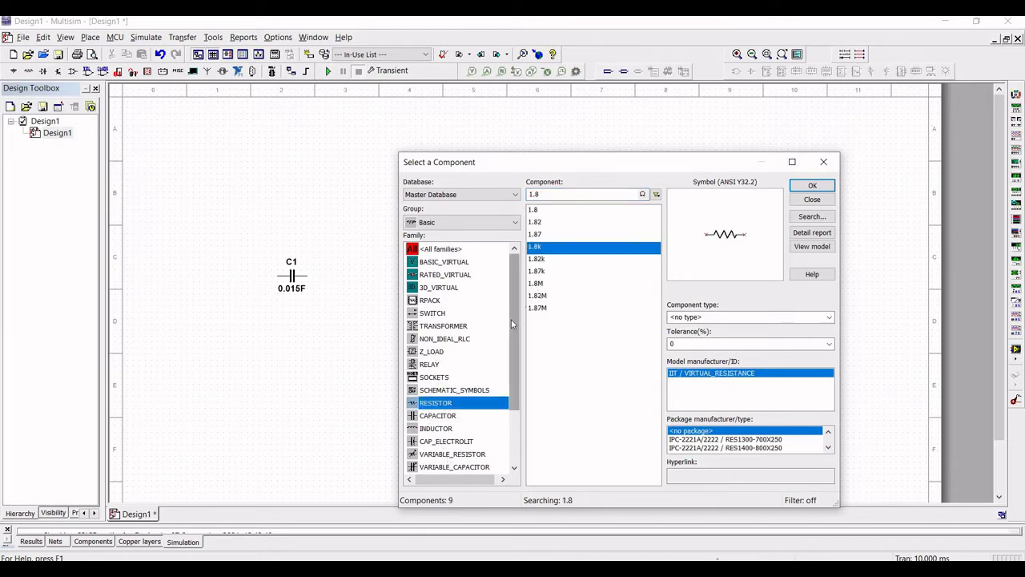
left_click_drag(547, 194, 526, 195)
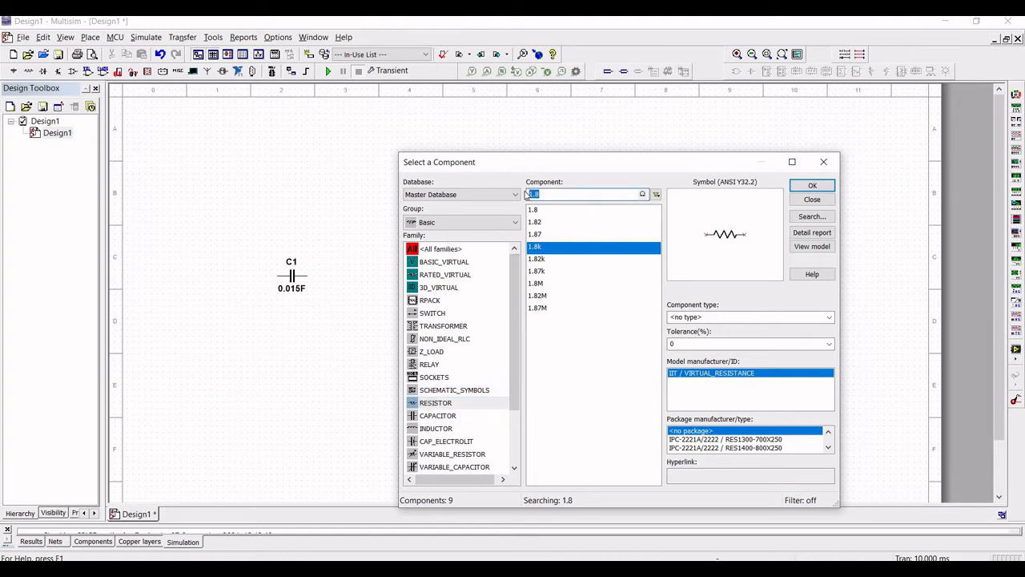
type("120")
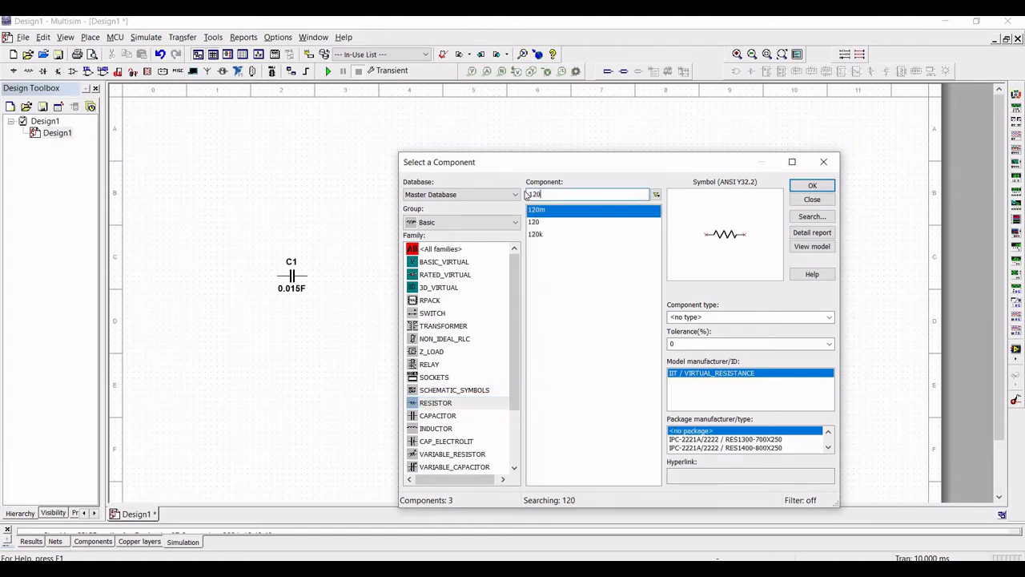
left_click(542, 235)
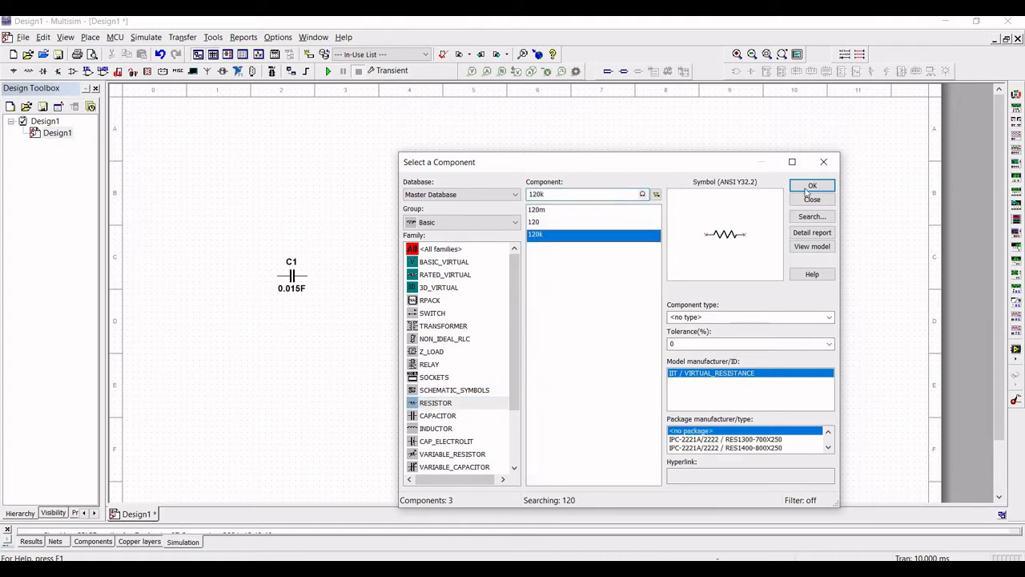
left_click(812, 186)
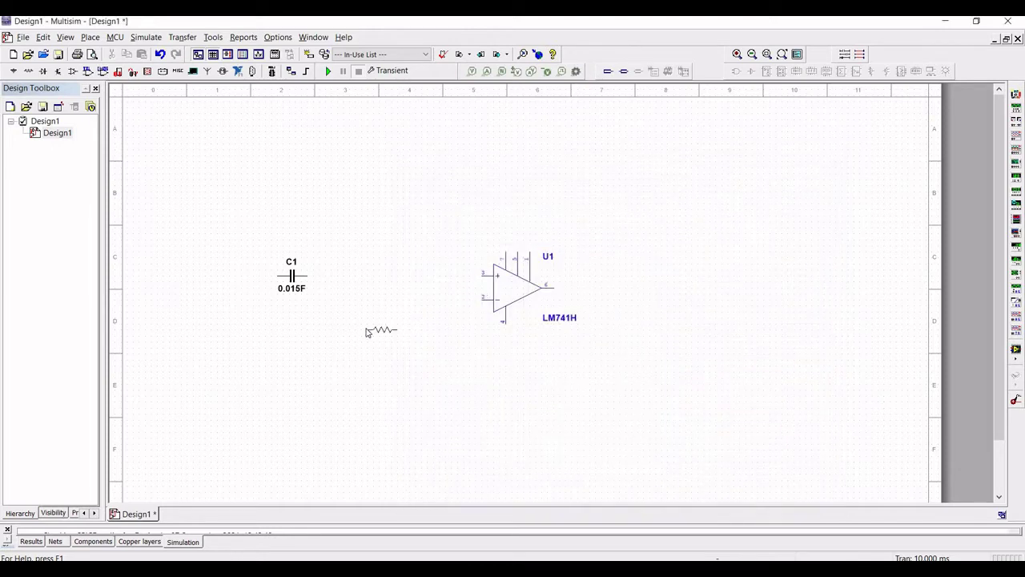
key("ctrl+r")
left_click(355, 303)
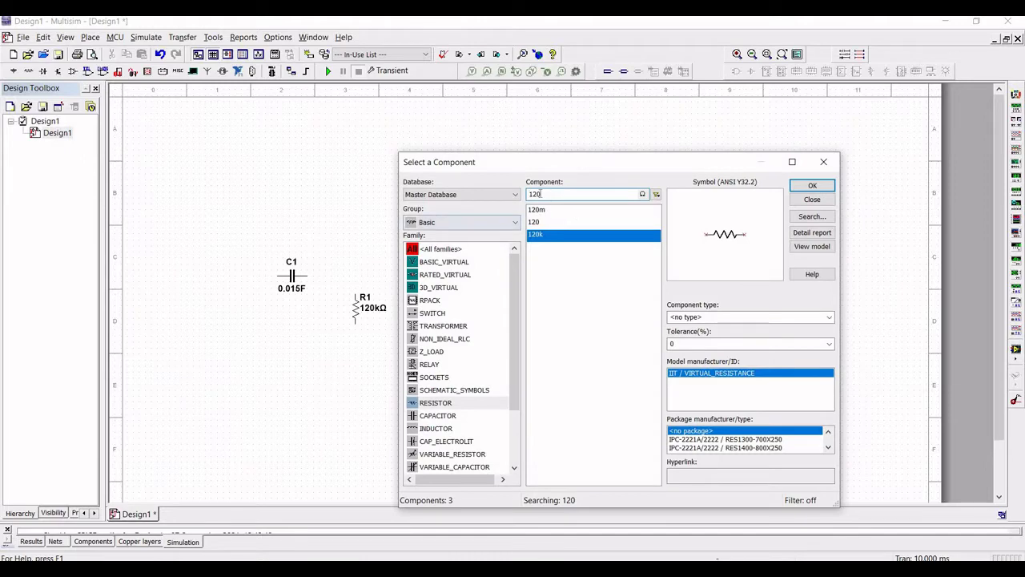
Step: Add an upright 220kΩ resistor above the op-amp
left_click_drag(540, 195, 523, 194)
type("220")
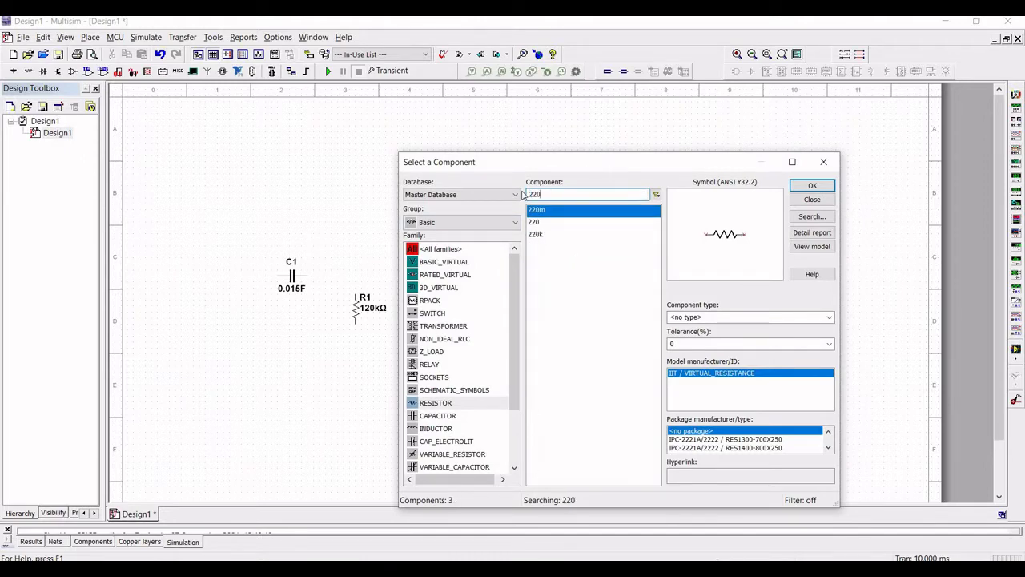
type("k")
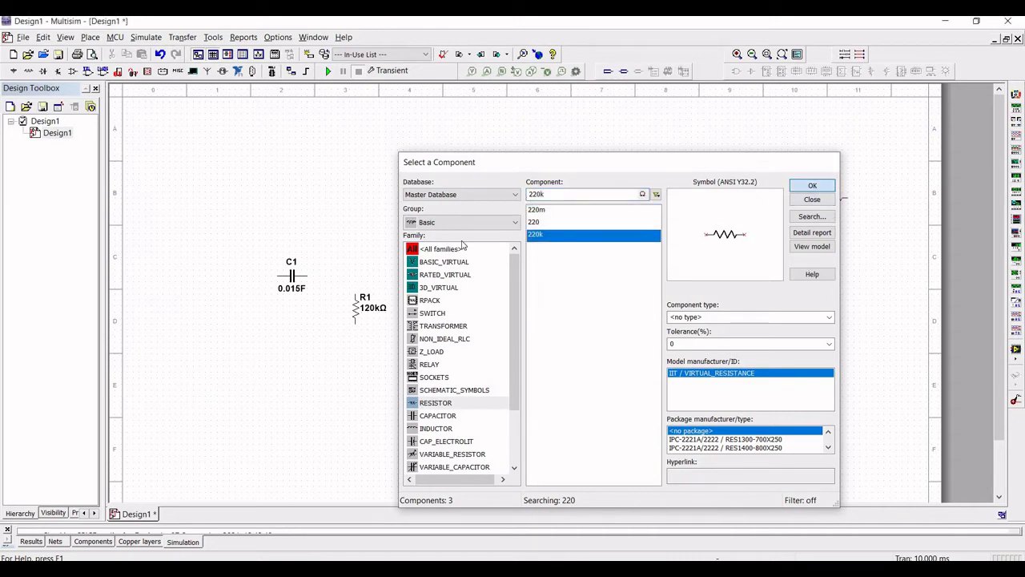
left_click(811, 185)
key("ctrl+r")
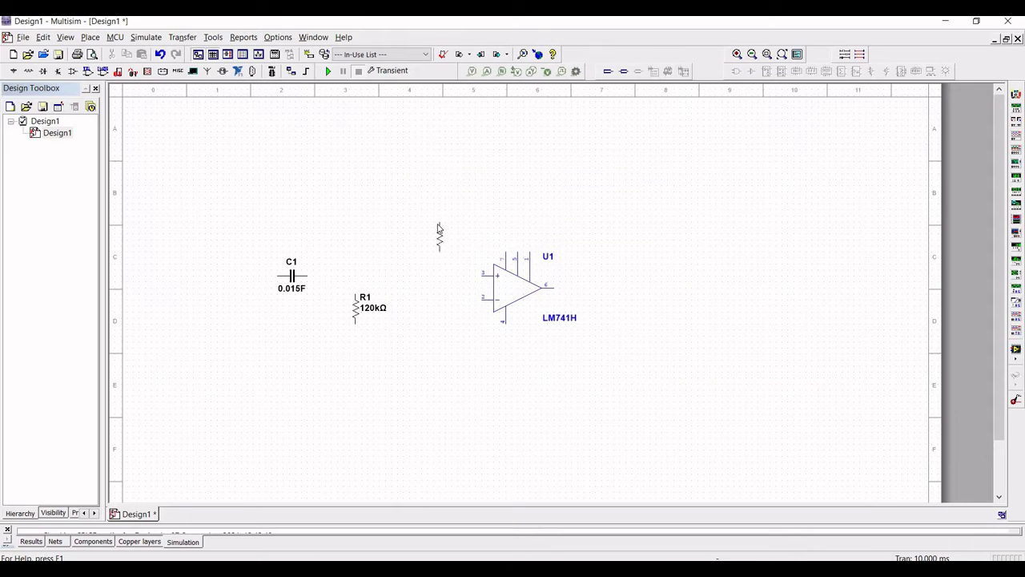
key("Escape")
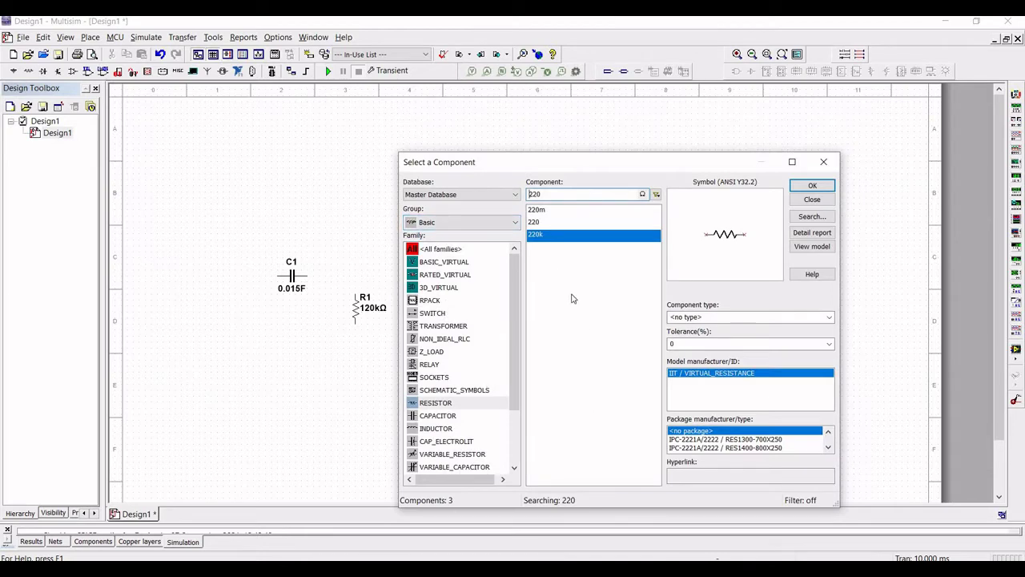
Step: Place an upright 1.8kΩ resistor below the op-amp
double_click(526, 194)
type("1.8")
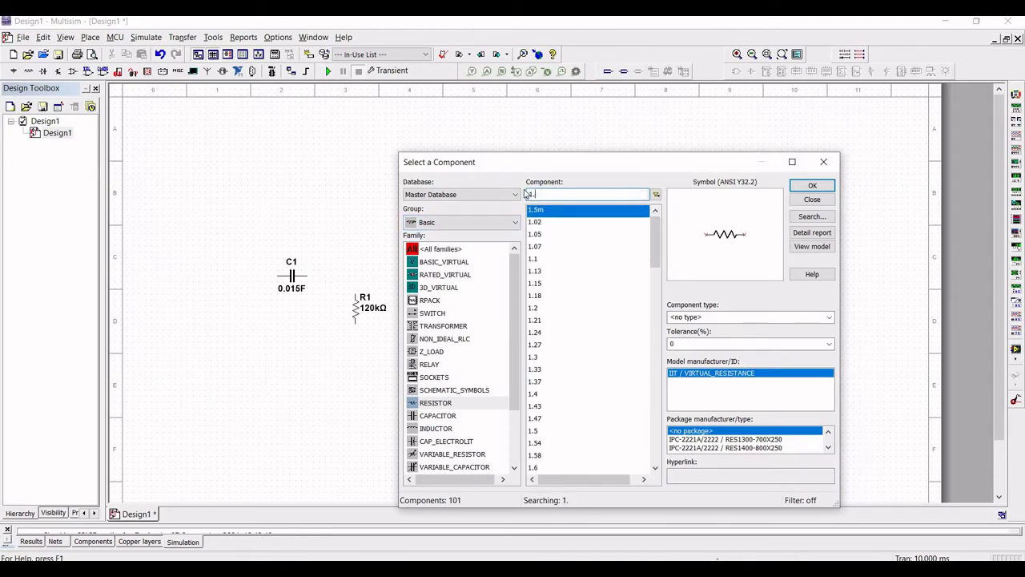
left_click(535, 246)
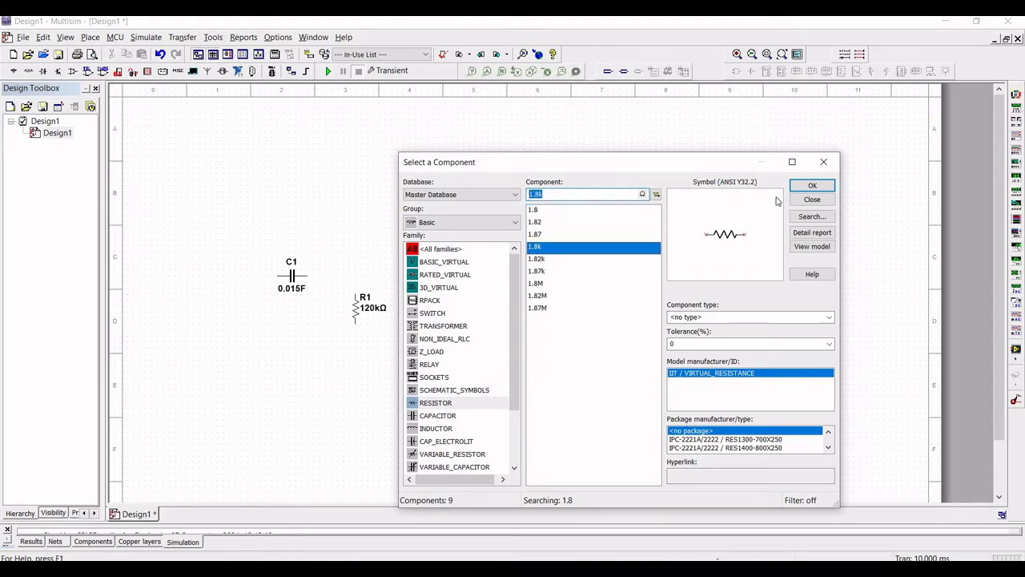
left_click(812, 185)
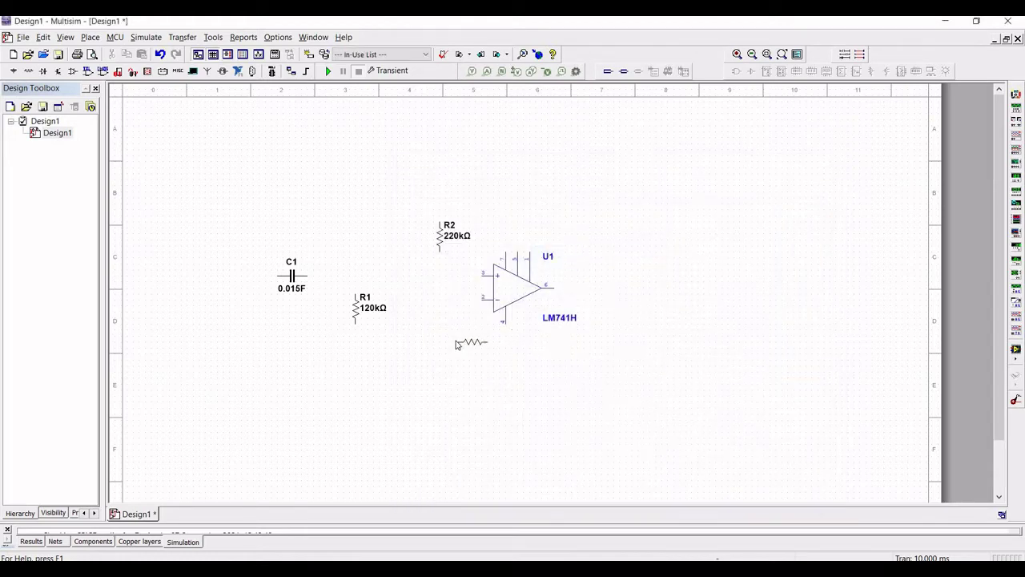
key("ctrl+r")
left_click(439, 338)
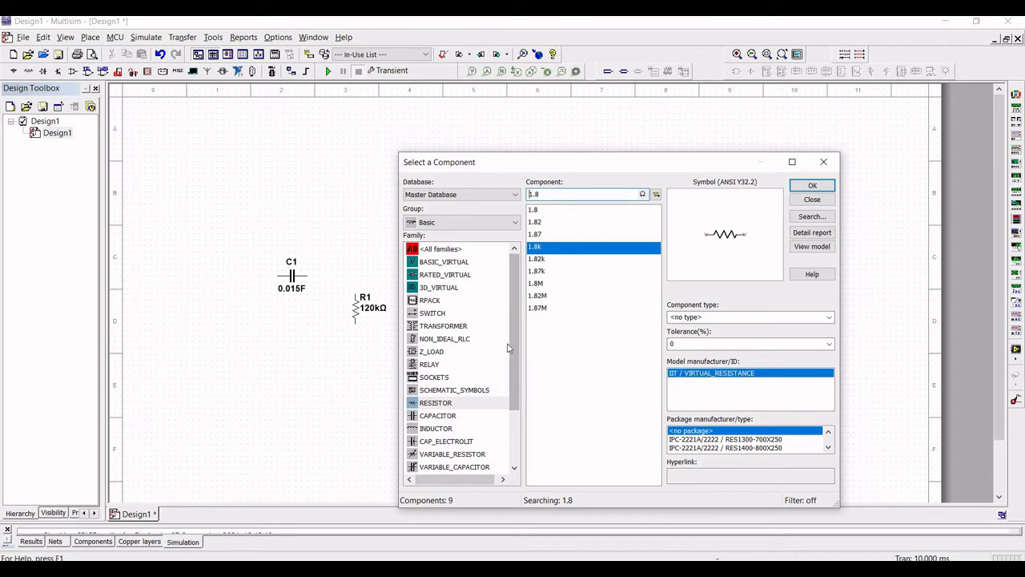
Step: Place a VDD supply from the Sources group above the 220kΩ resistor
scroll(512, 415, "down", 2)
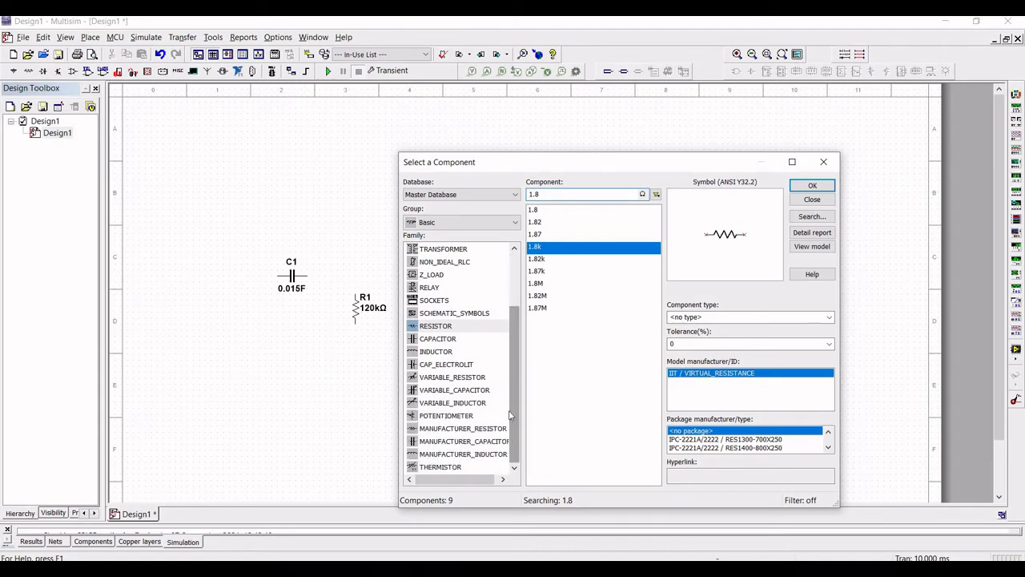
left_click(456, 223)
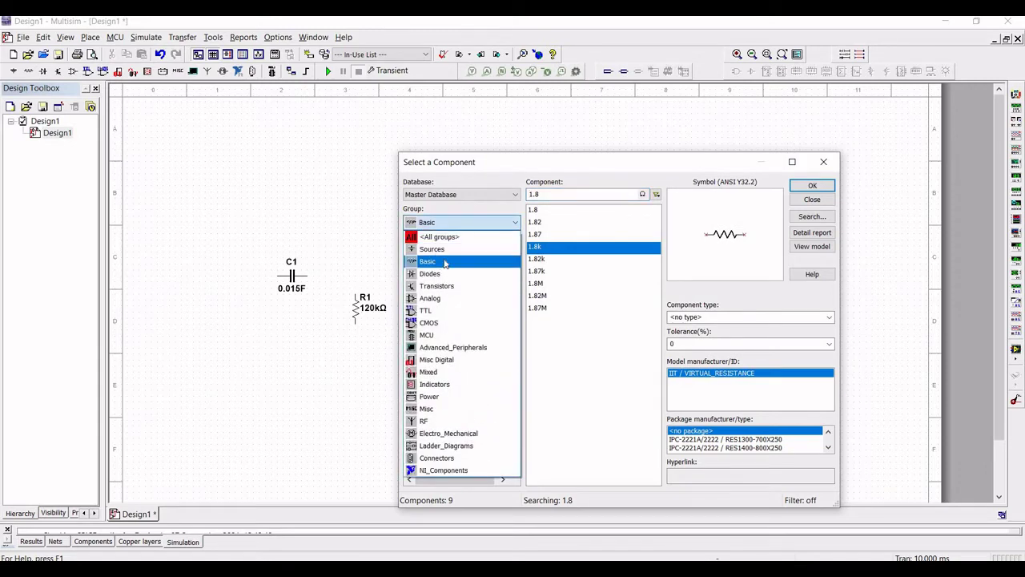
left_click(439, 250)
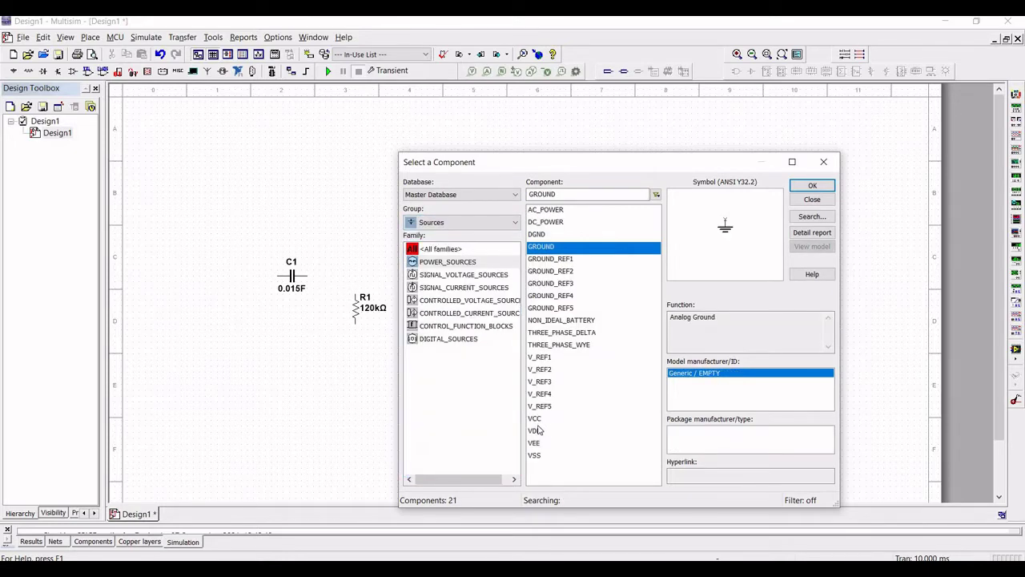
left_click(583, 431)
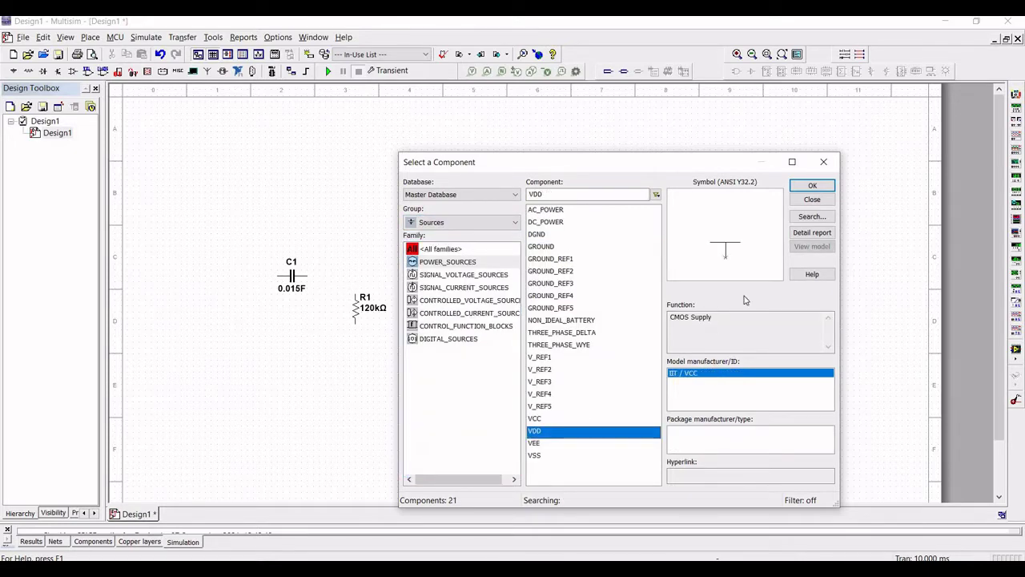
left_click(811, 185)
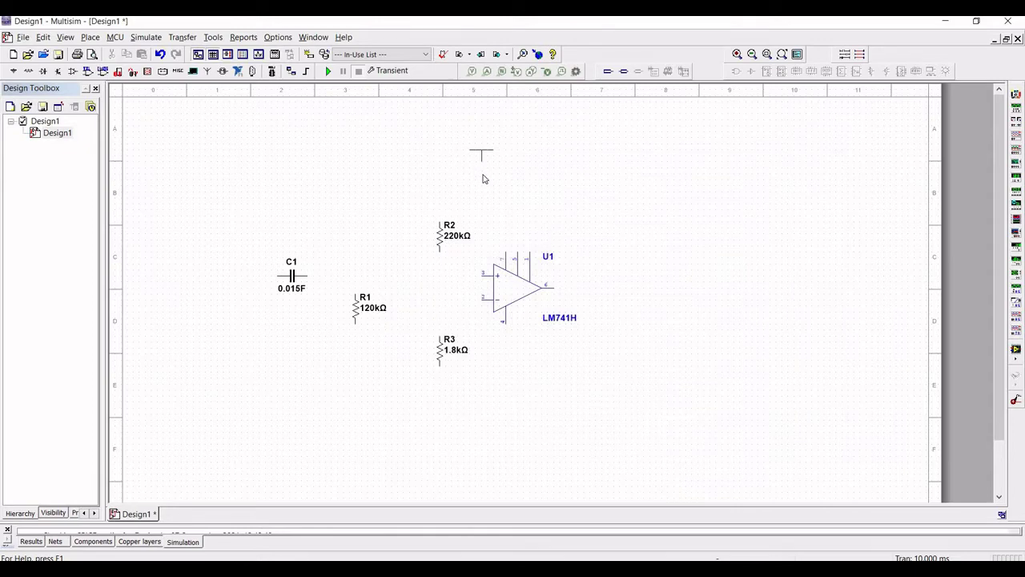
left_click(485, 185)
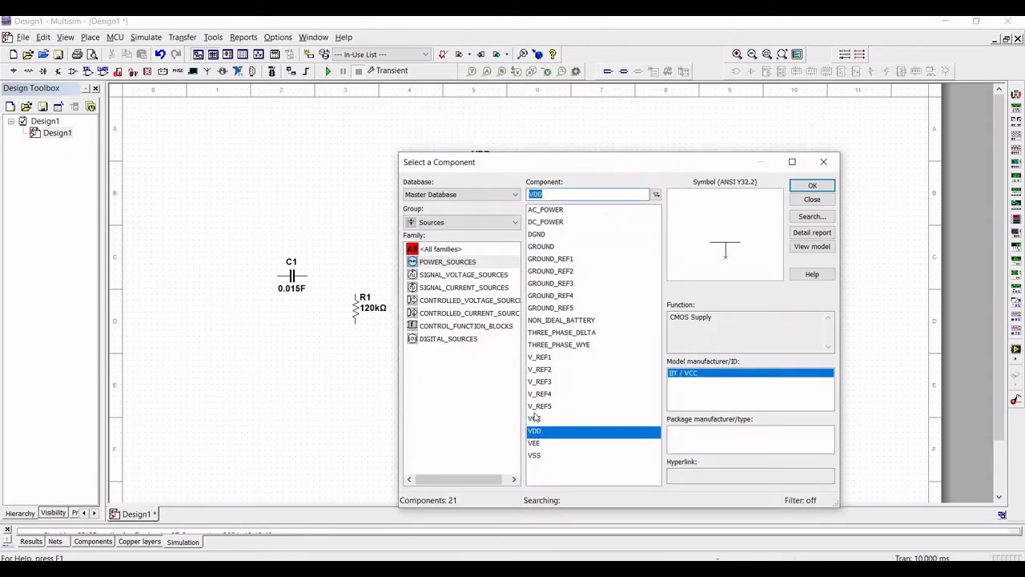
Step: Choose the VSS supply in the power sources family
left_click(560, 455)
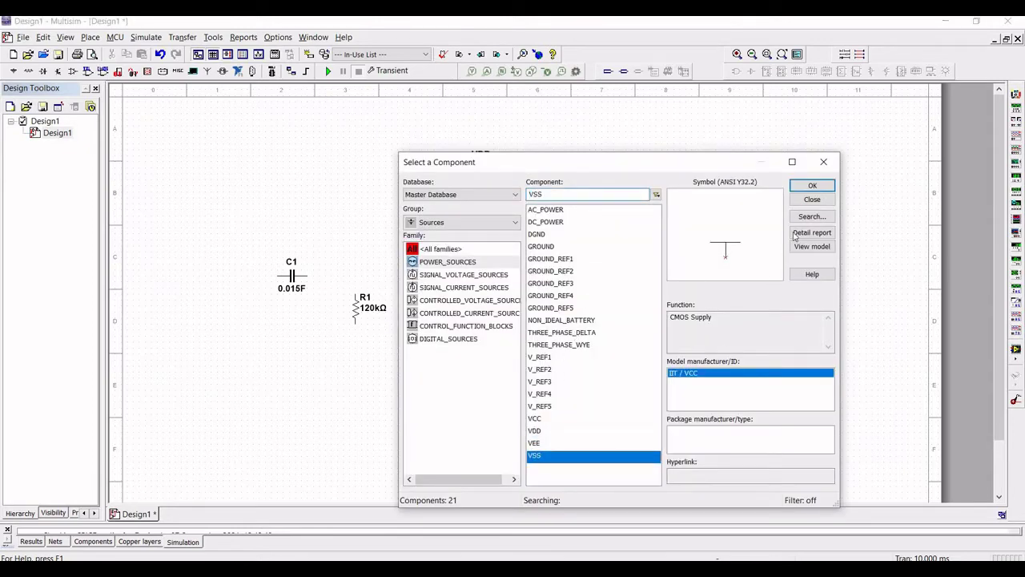
left_click(811, 185)
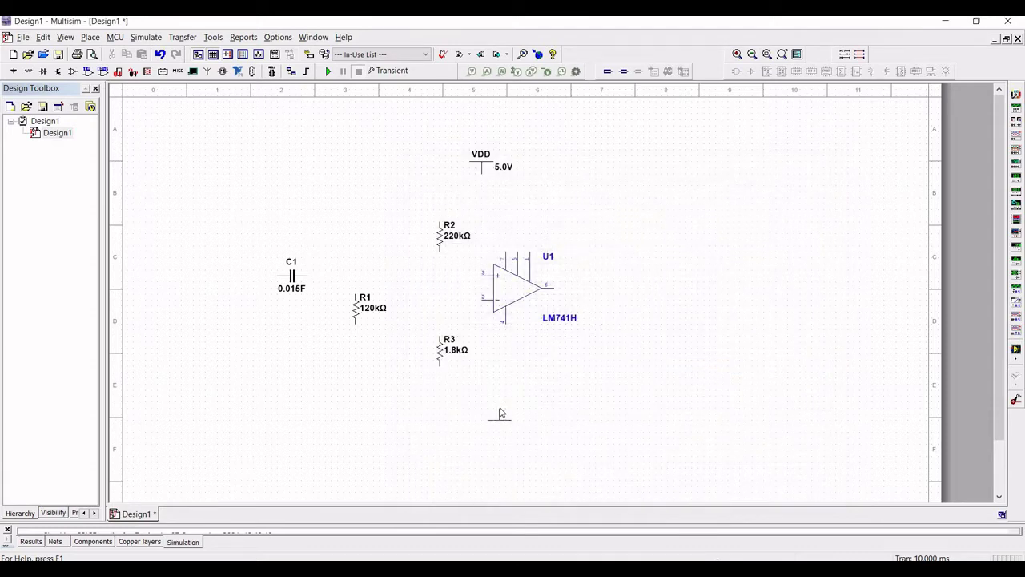
key("Escape")
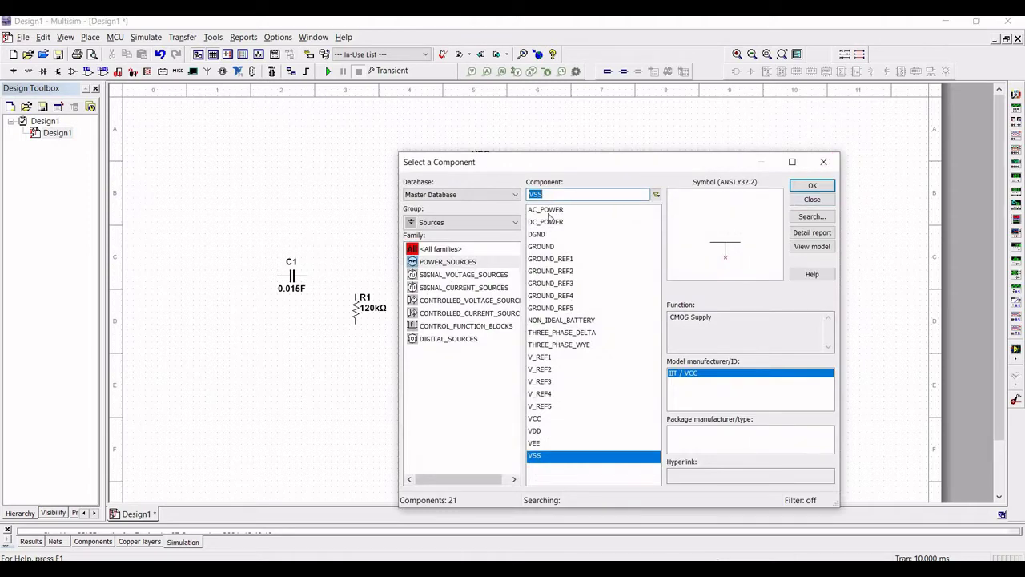
Step: Add the pulse voltage source V1 and choose the ground part from power sources
left_click(460, 274)
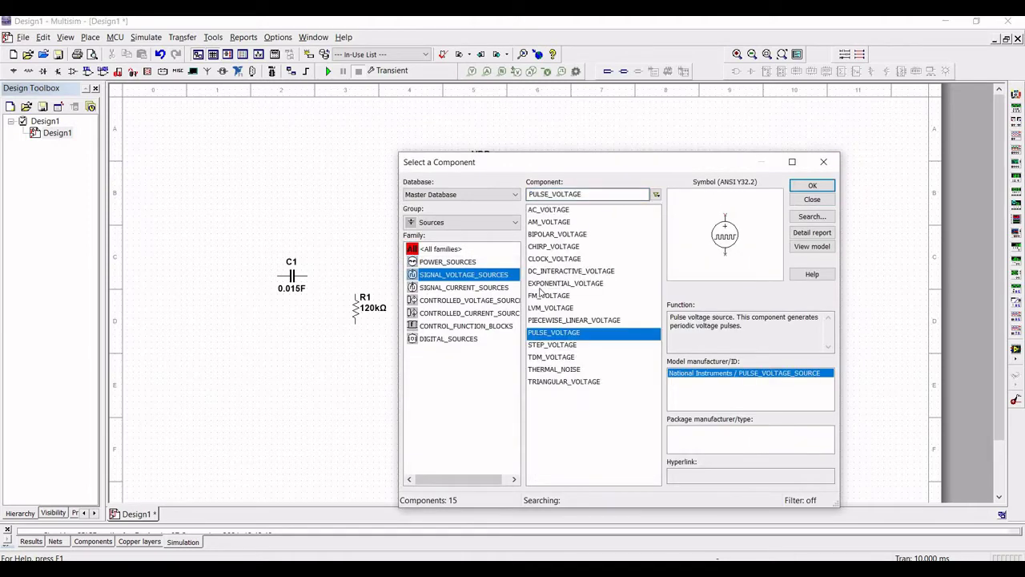
left_click(812, 185)
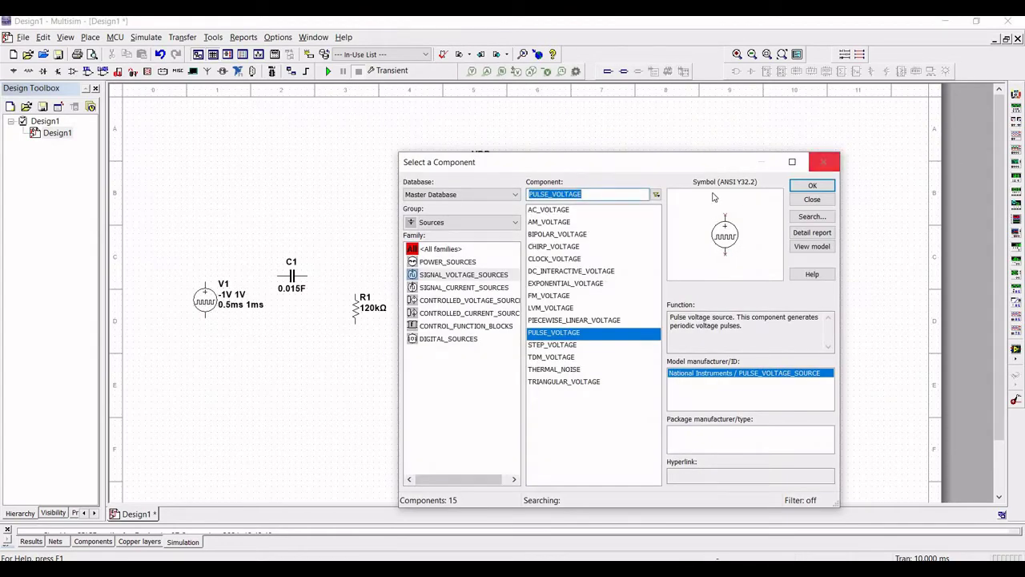
left_click(449, 222)
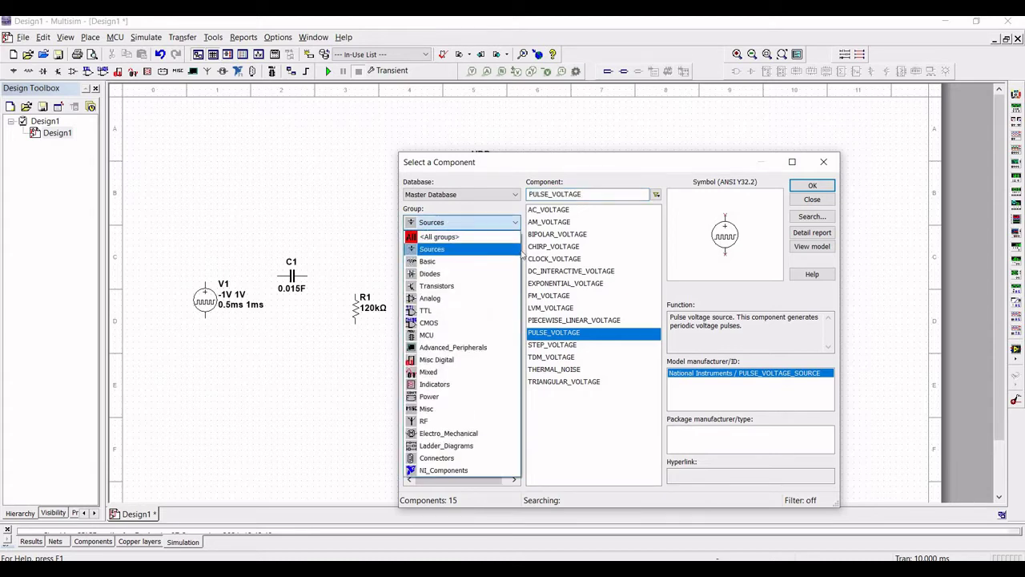
left_click(449, 235)
left_click(455, 264)
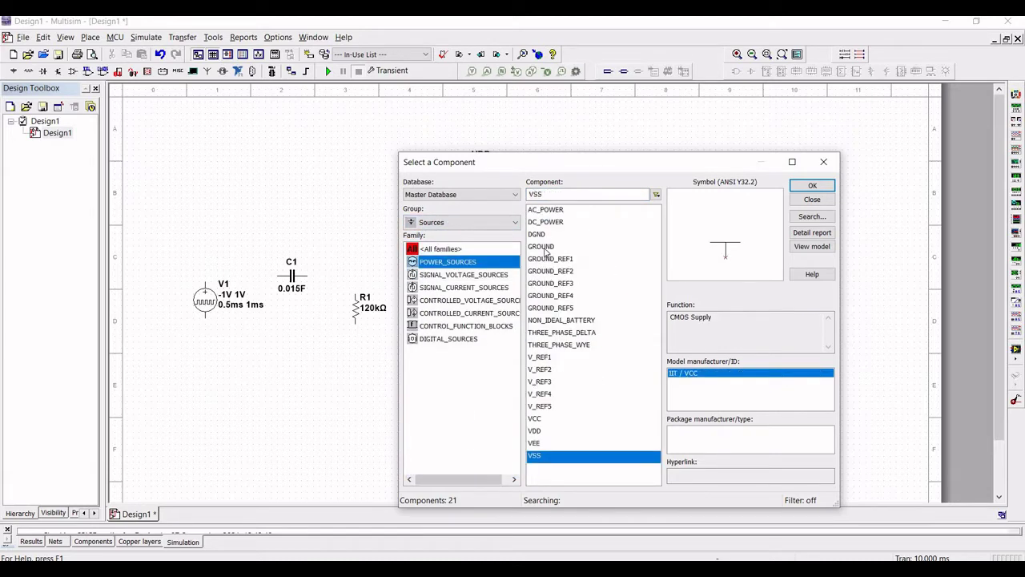
left_click(541, 246)
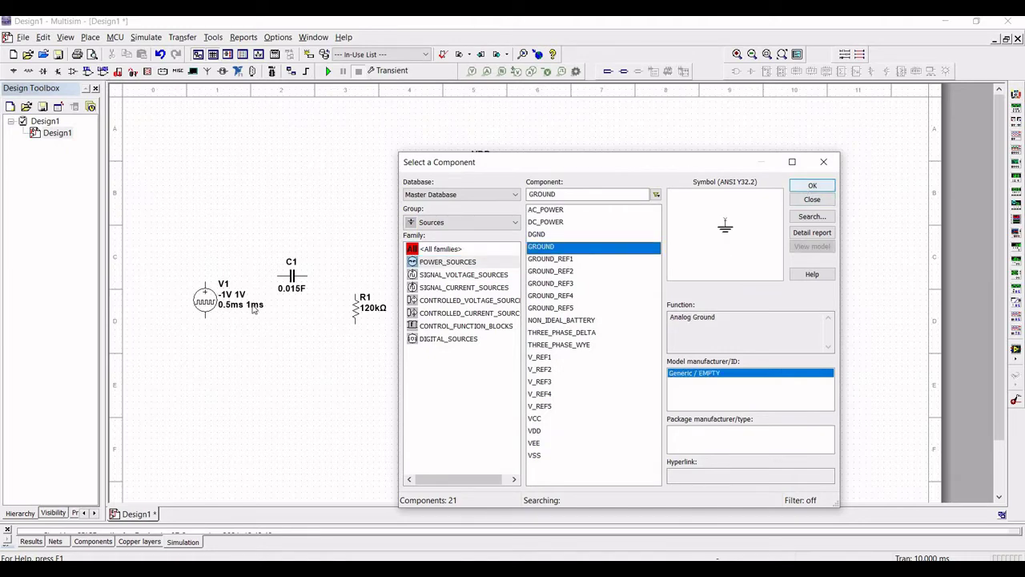
left_click(812, 185)
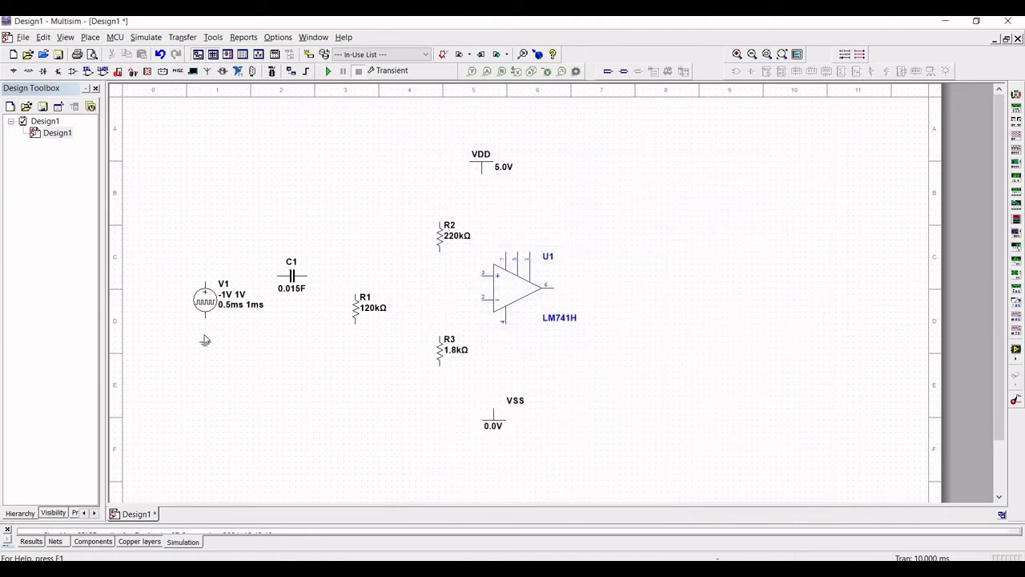
Step: Place ground symbols beneath V1, R1 and R3, then close the part browser
left_click(205, 336)
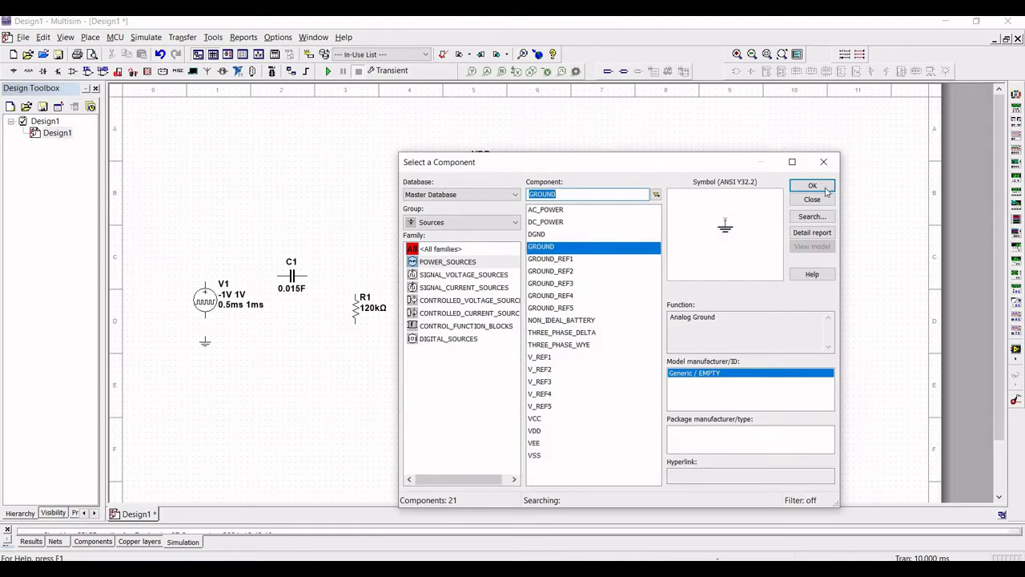
key("Return")
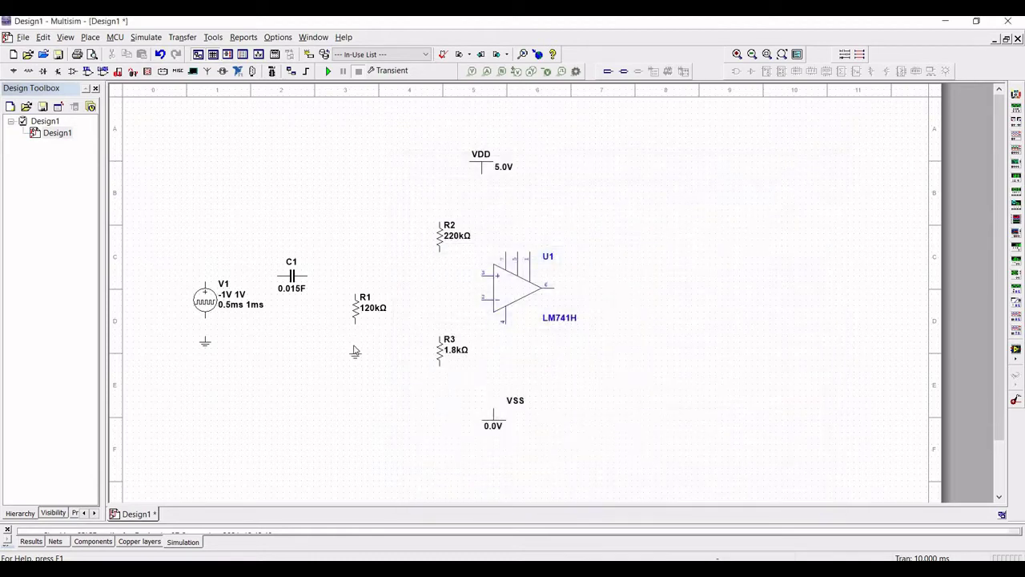
left_click(355, 350)
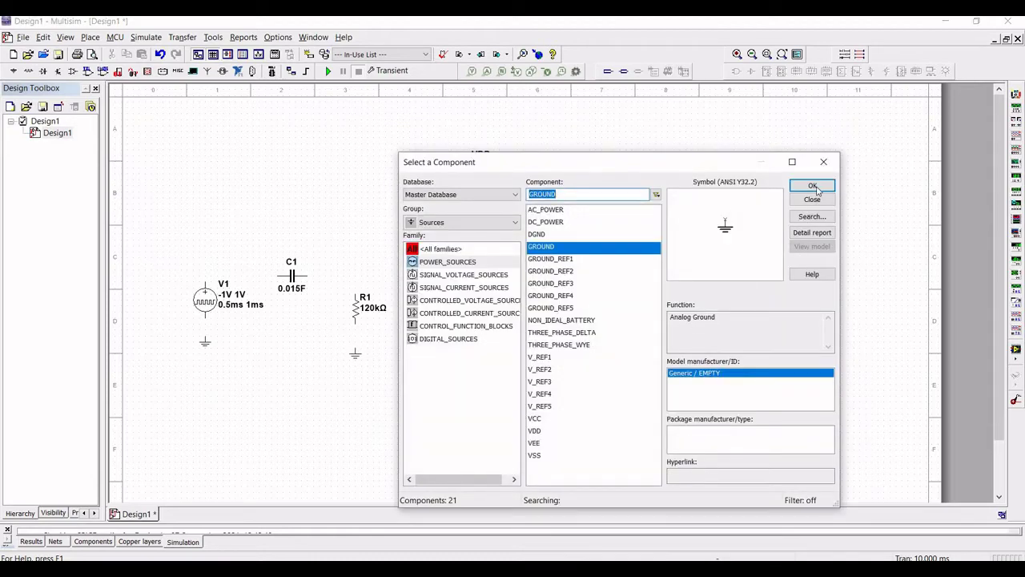
key("Return")
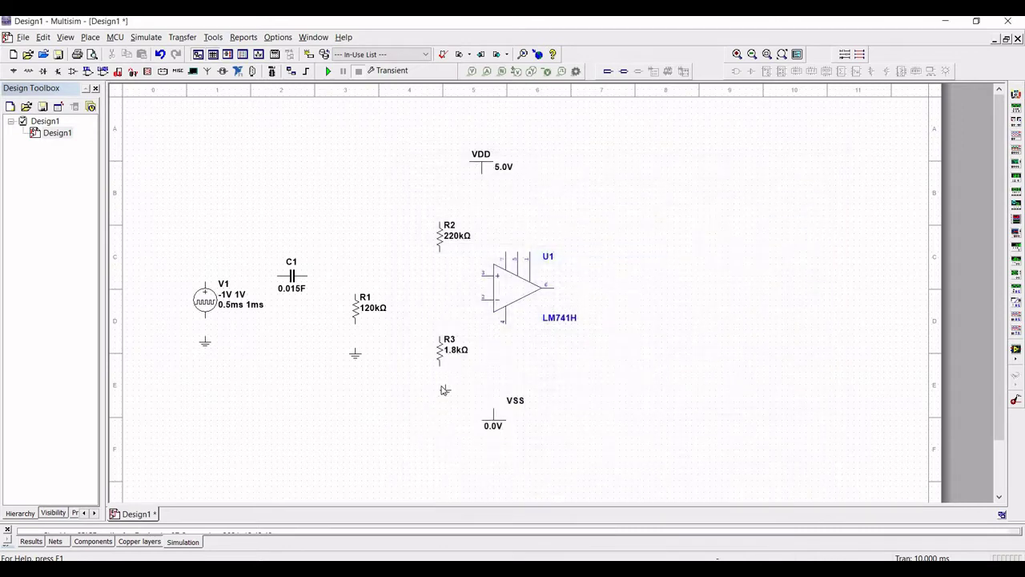
left_click(439, 384)
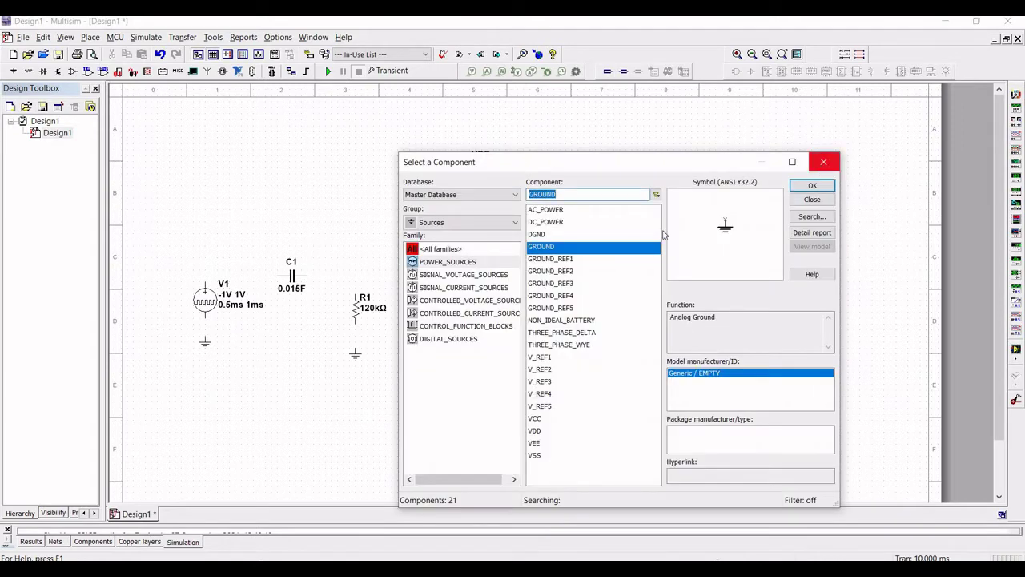
left_click(818, 160)
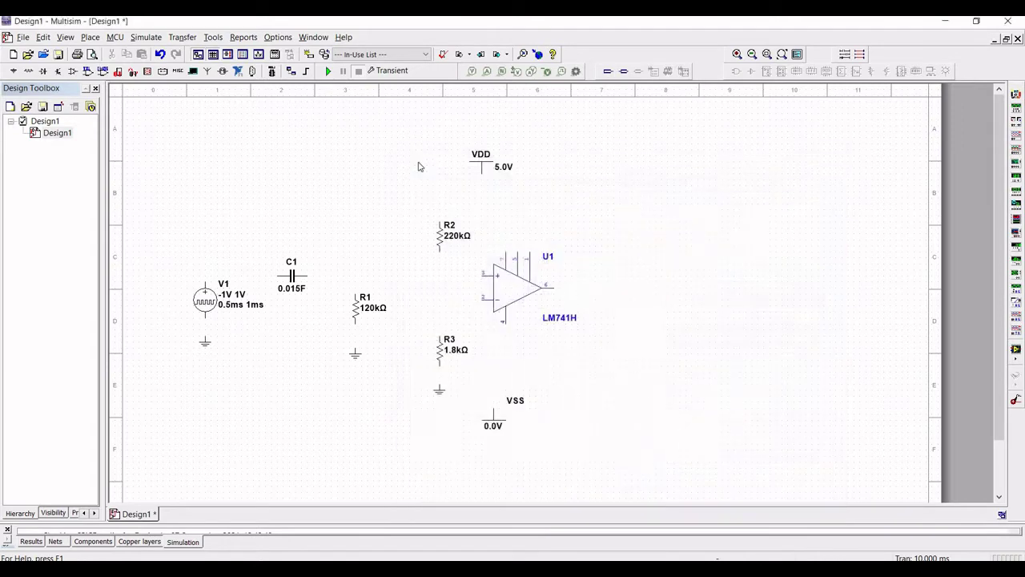
left_click(483, 164)
Step: Set the VDD supply voltage to 12 V
key("ctrl+m")
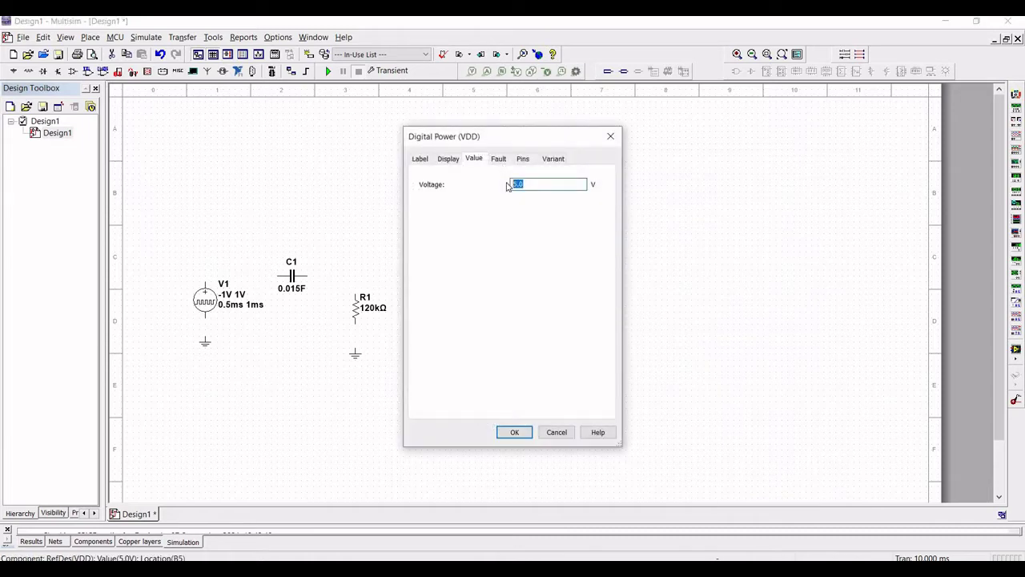
type("12")
left_click(514, 433)
Step: Set the VSS supply voltage to -12 V
left_click(487, 413)
key("ctrl+m")
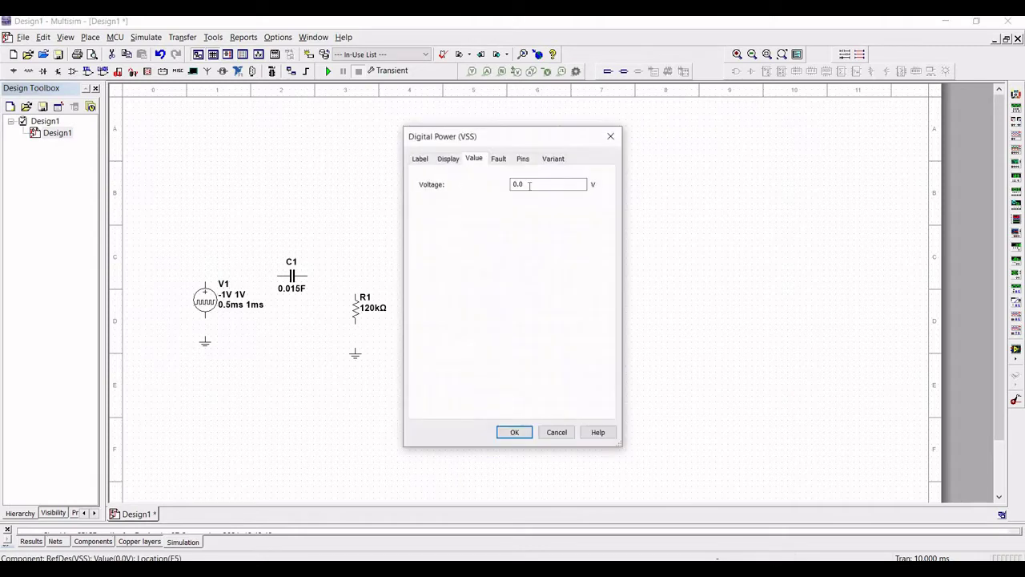
left_click_drag(529, 185, 507, 189)
type("-12")
left_click(514, 433)
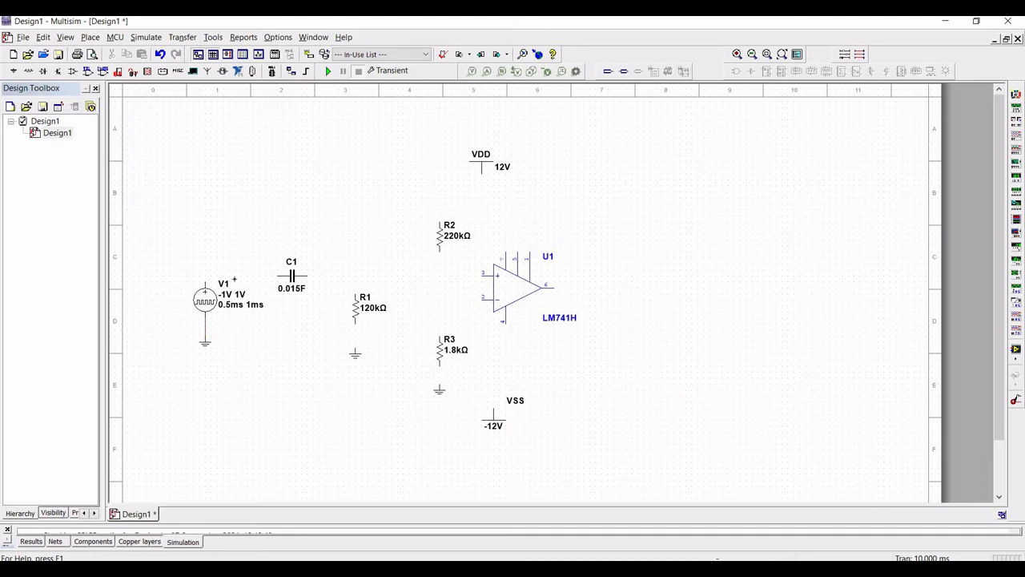
Step: Wire V1 through C1 to op-amp pin 3 and connect R1 to its ground
left_click(275, 275)
left_click(307, 275)
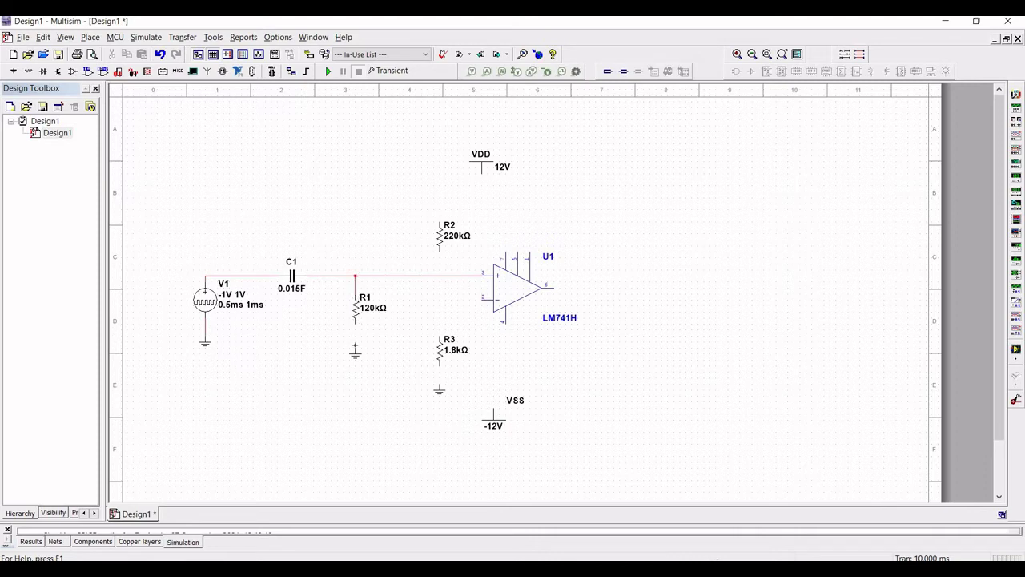
left_click(355, 346)
Step: Wire VDD to pin 7 and R2, chain R2–R3 to ground, and tie pin 2 to that node
left_click(481, 178)
left_click(506, 253)
left_click(439, 221)
left_click(438, 330)
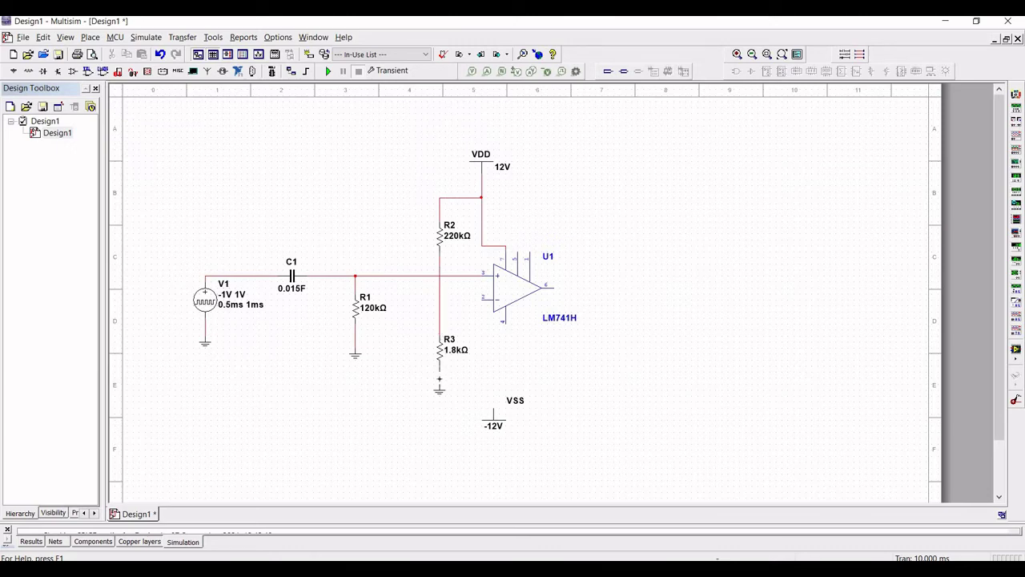
left_click(439, 376)
left_click(440, 299)
Step: Give V1 an initial value of -6 V and a pulsed value of 6 V
double_click(206, 300)
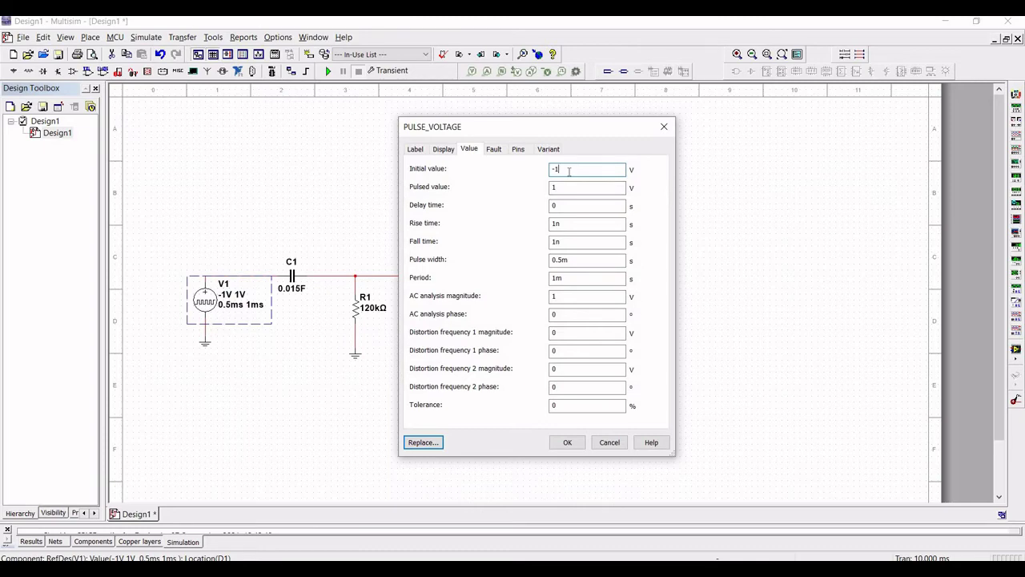
type("6")
key("Tab")
type("6")
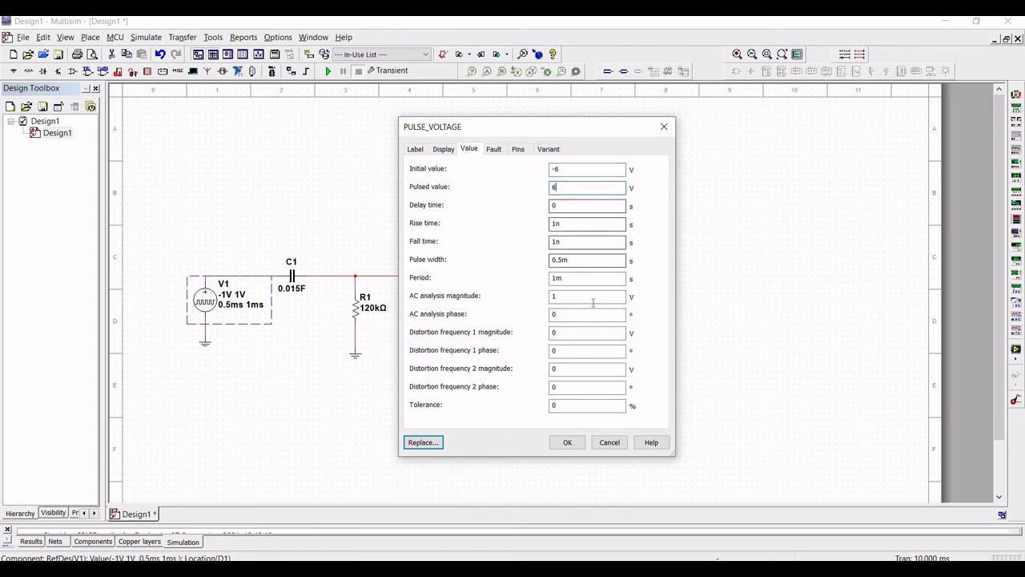
left_click(565, 442)
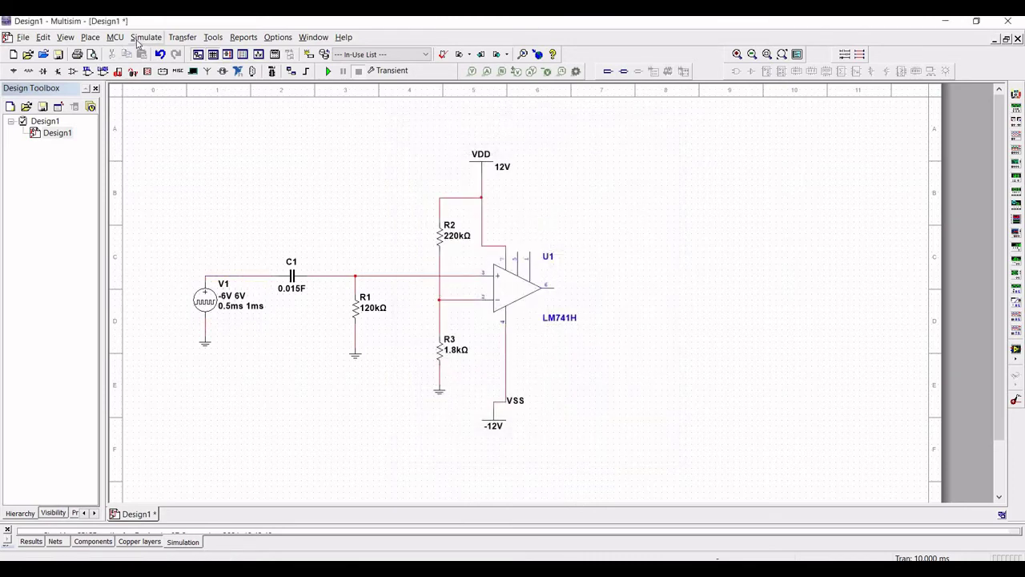
Step: Place oscilloscope XSC1 to the right of the circuit
left_click(141, 38)
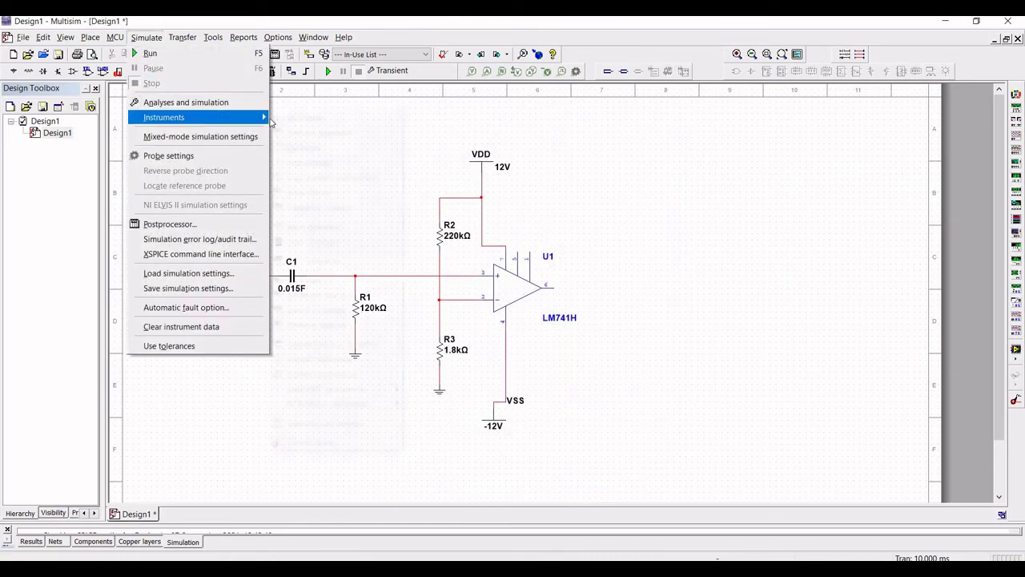
mouse_move(271, 118)
left_click(312, 165)
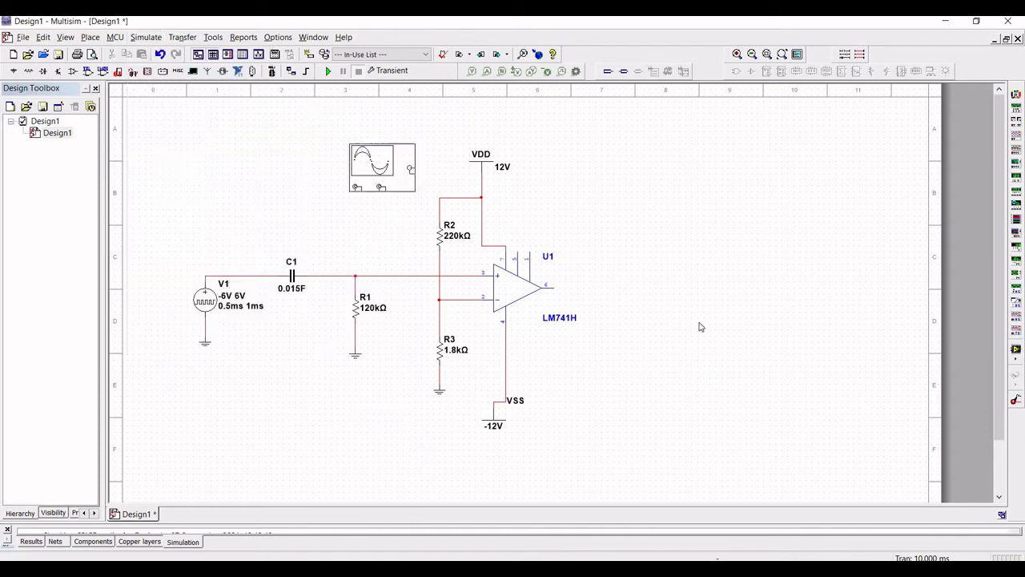
left_click(753, 261)
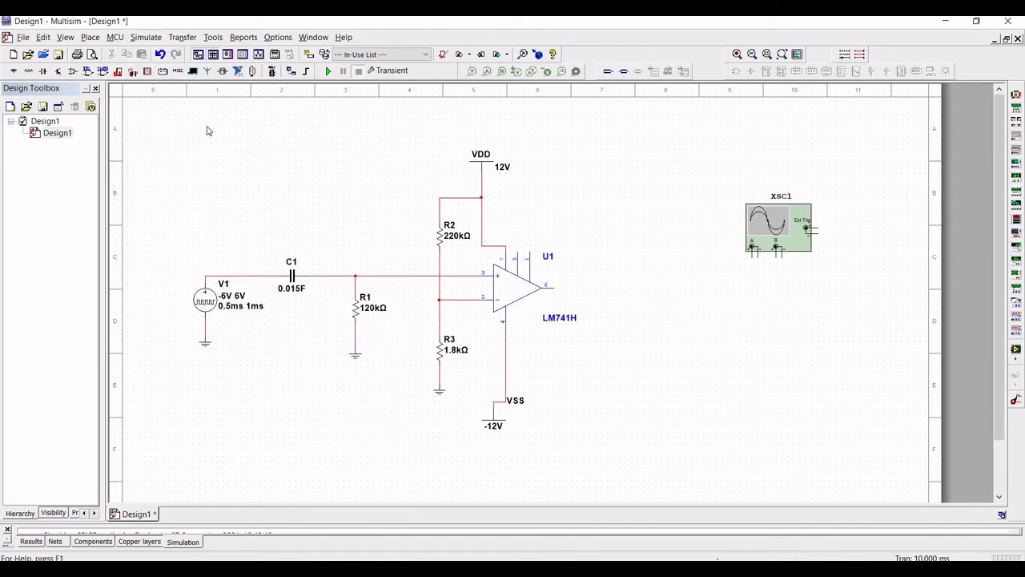
Step: Place two grounds under the oscilloscope's channels
left_click(13, 71)
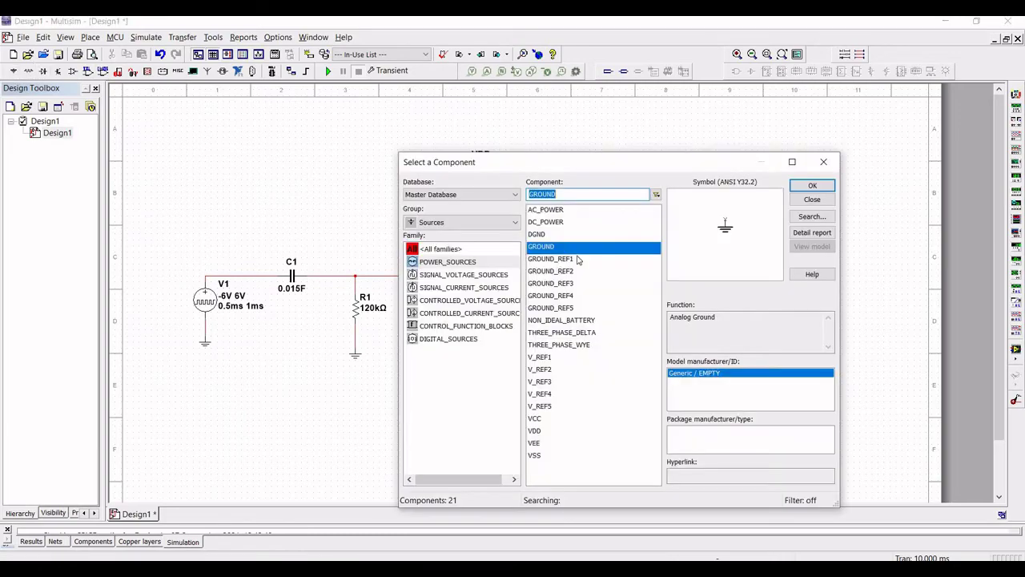
left_click(814, 187)
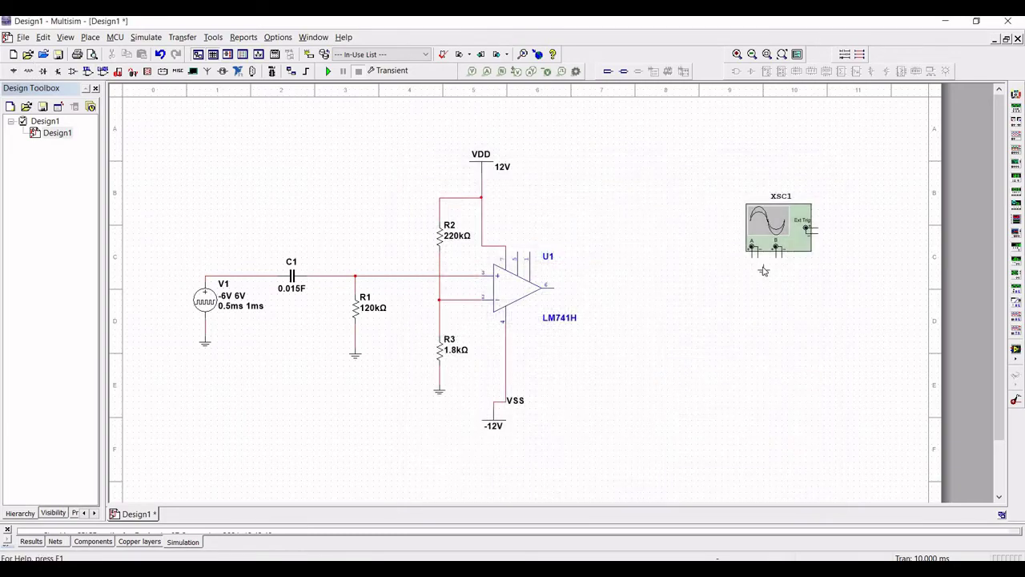
left_click(565, 236)
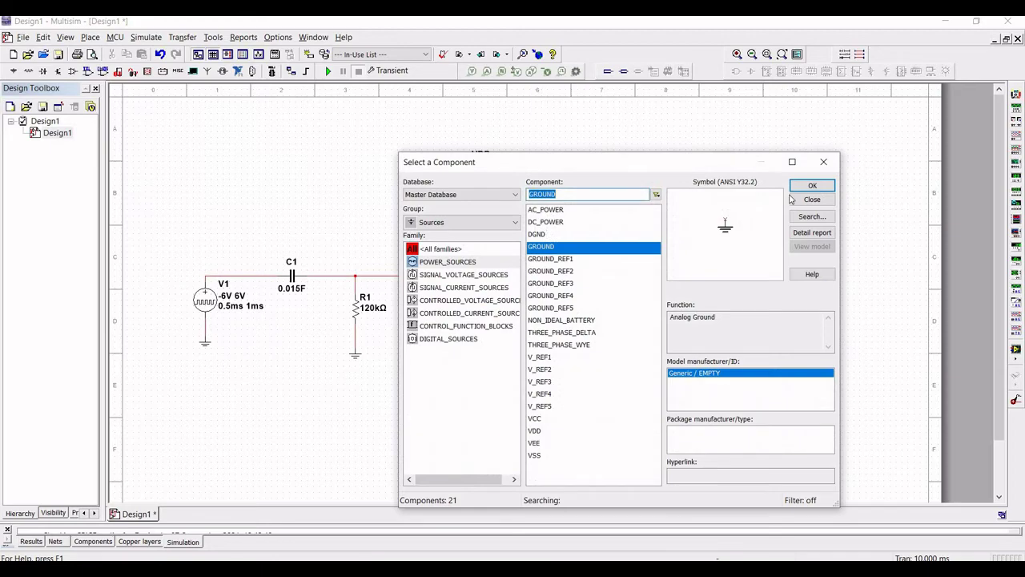
key("Return")
left_click(803, 272)
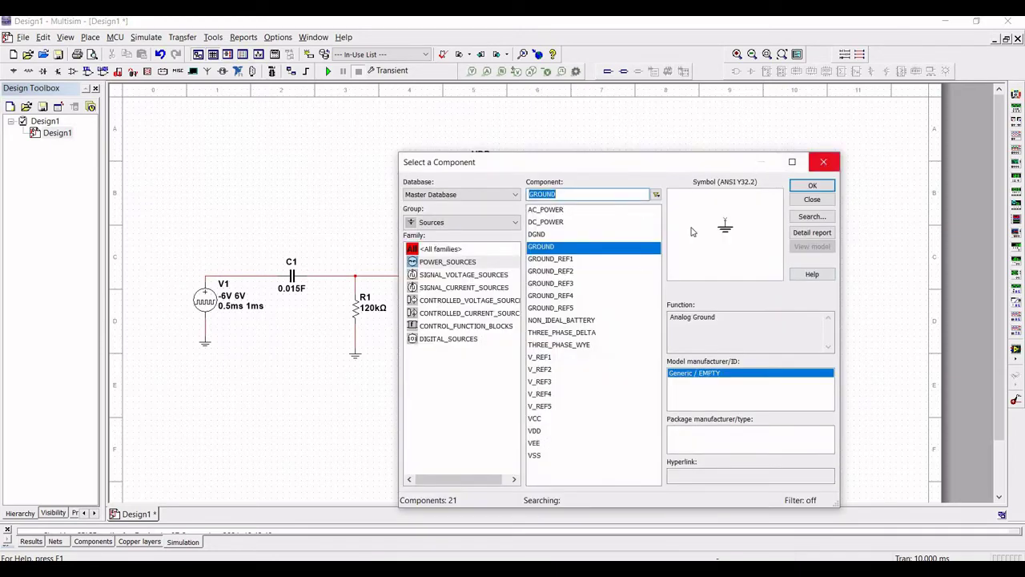
key("Escape")
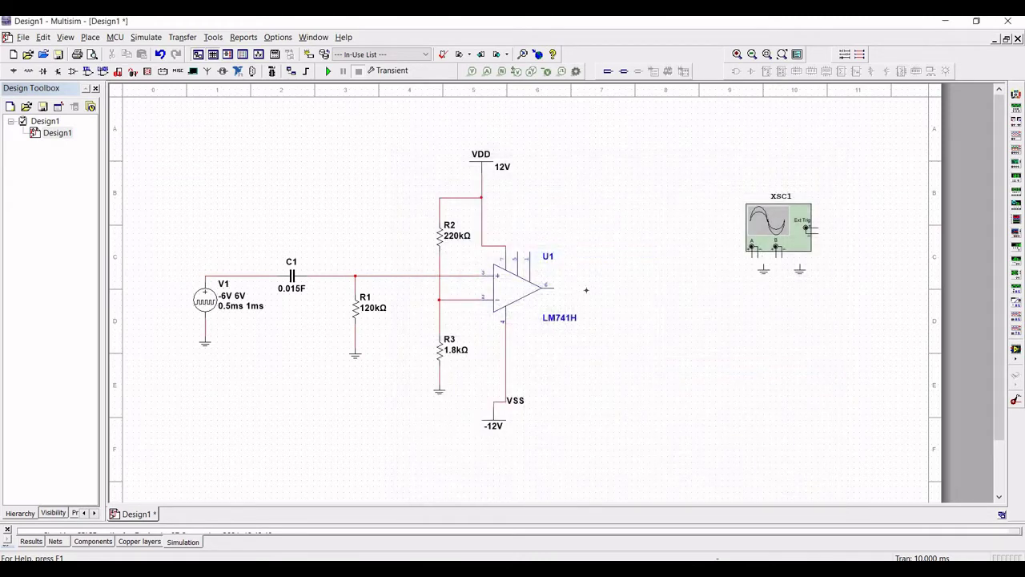
Step: Wire the op-amp output to channel A and the V1/C1 node to channel B, grounding channel B
left_click_drag(547, 285, 752, 248)
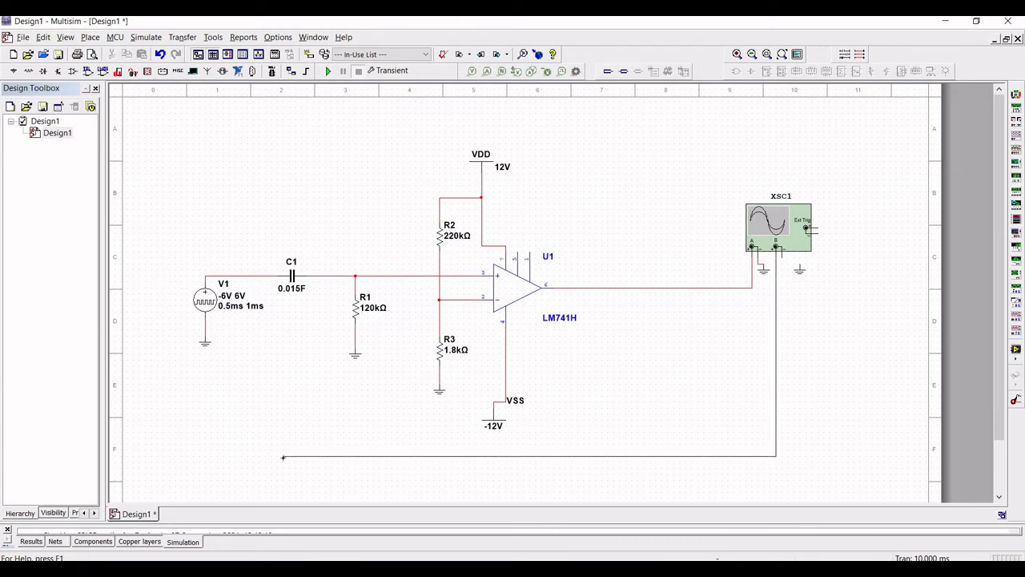
key("Escape")
left_click(269, 454)
left_click(265, 276)
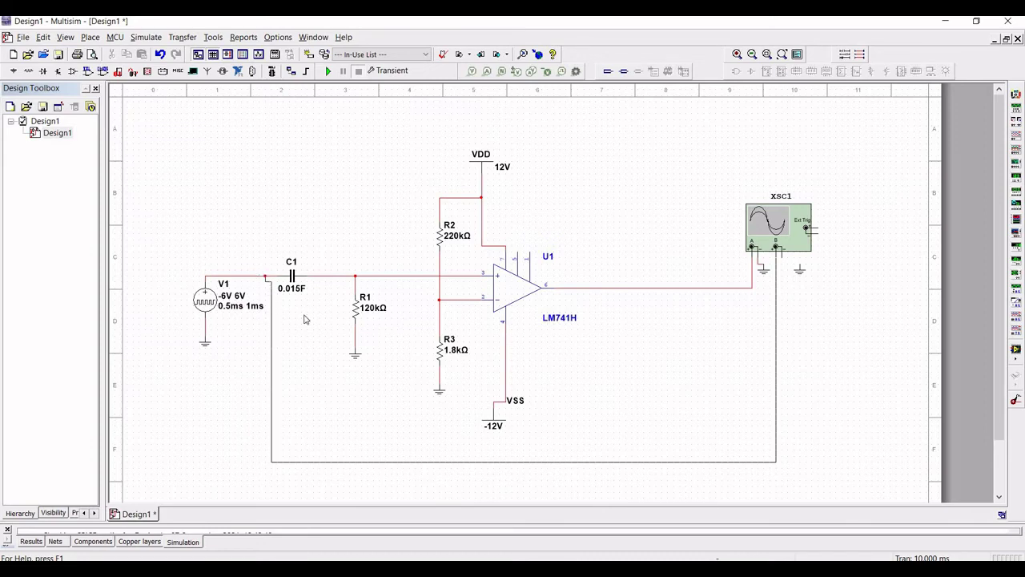
left_click(782, 256)
left_click(799, 265)
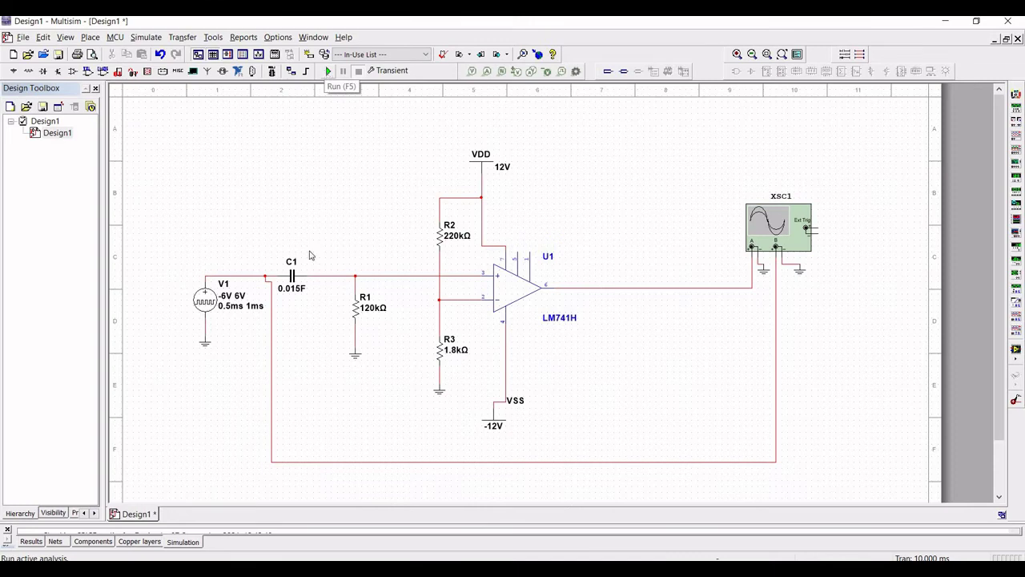
Step: Change C1's capacitance to 0.015µF
double_click(293, 280)
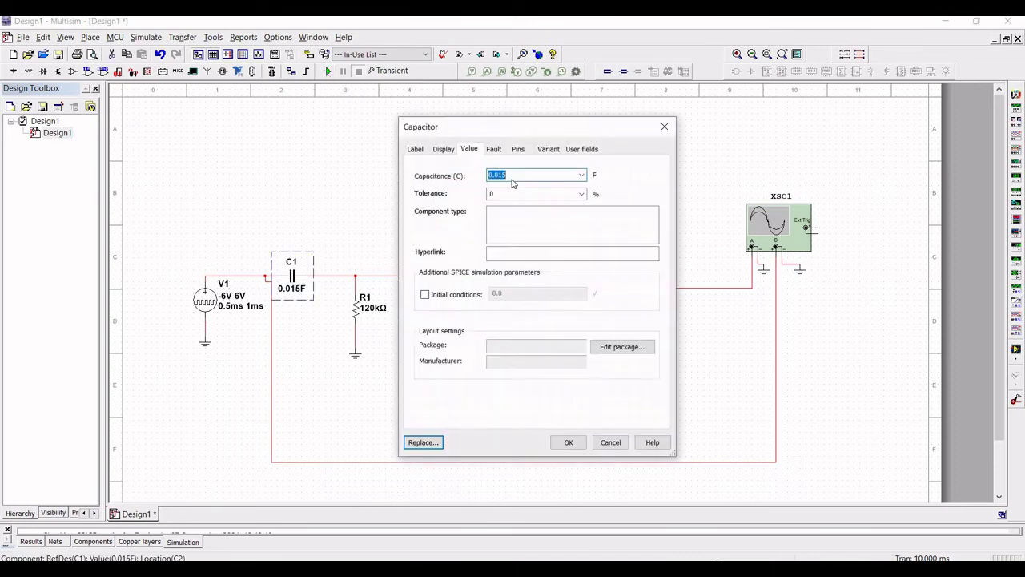
key("End")
type("u")
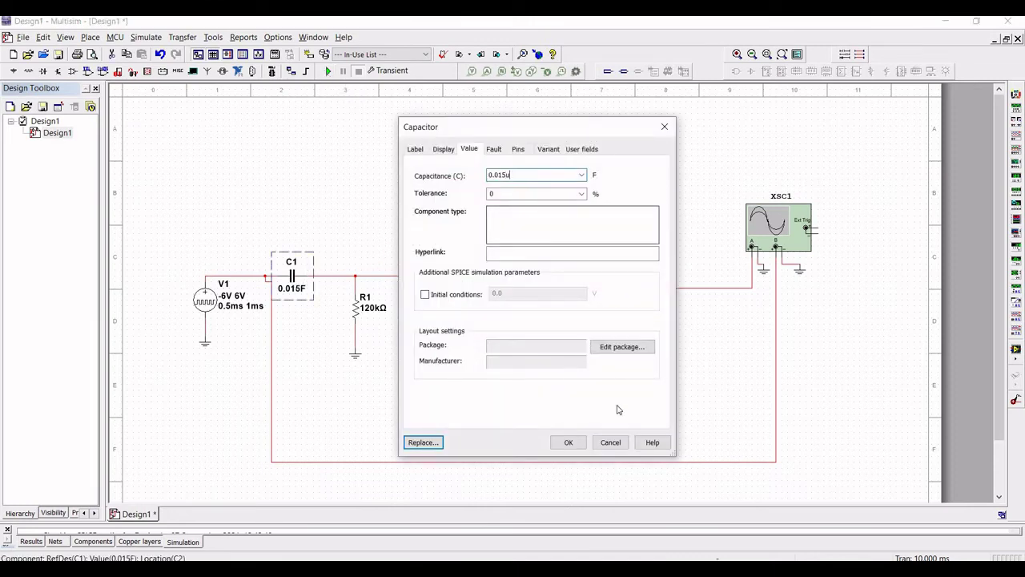
left_click(569, 442)
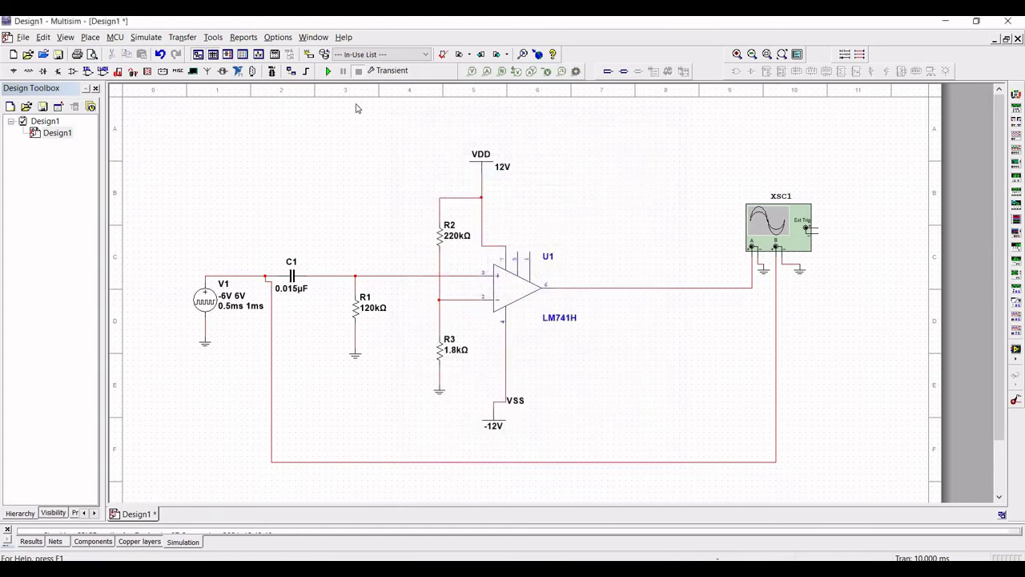
Step: Run the transient analysis, check the V(4) output trace, and close the graph
left_click(329, 70)
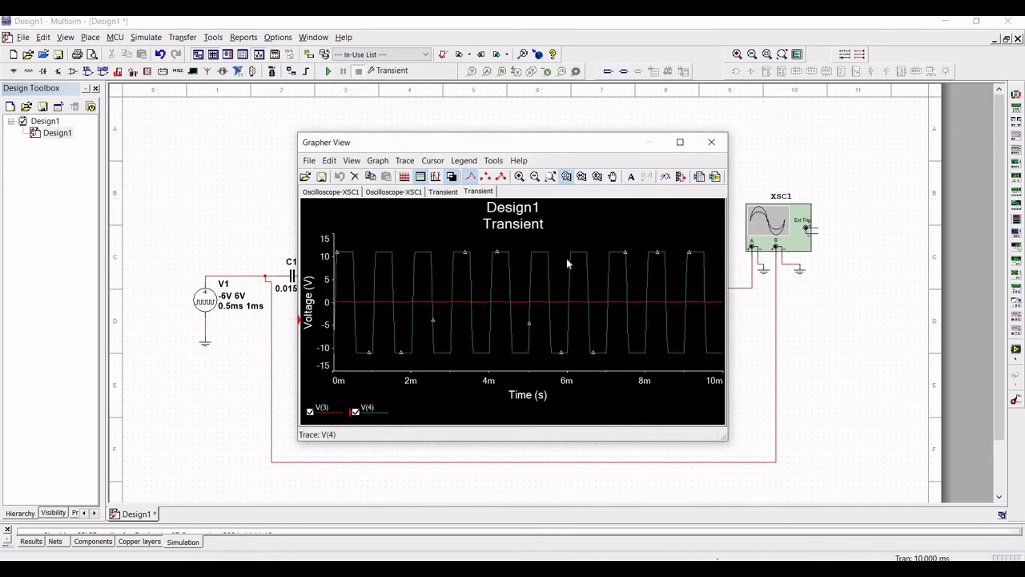
left_click(607, 307)
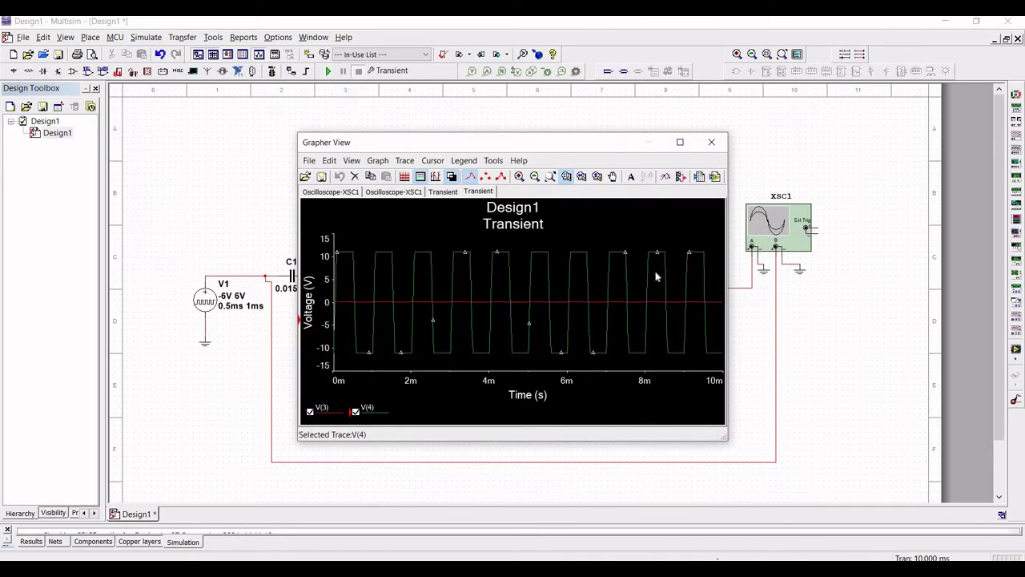
left_click(709, 144)
left_click(142, 39)
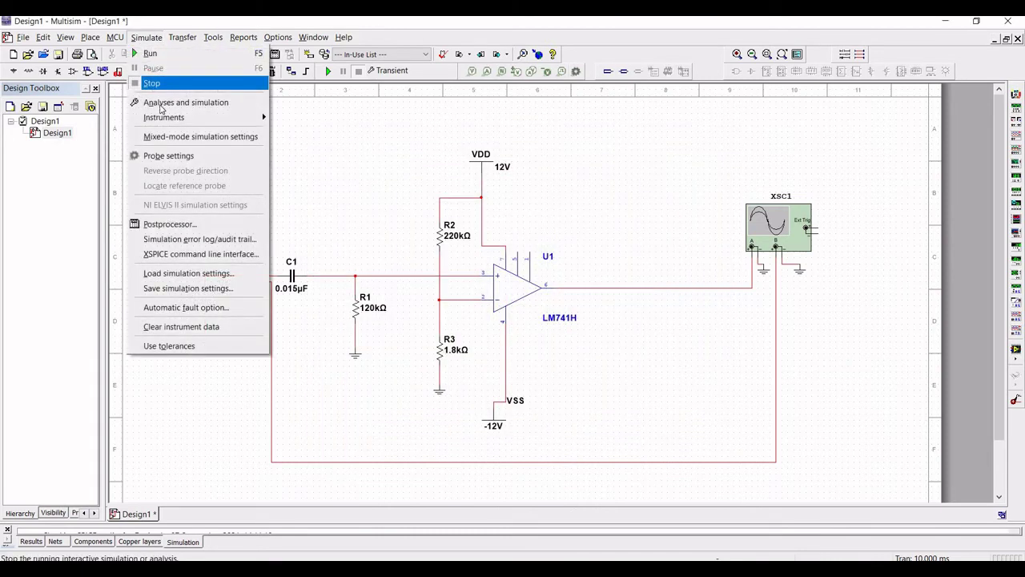
Step: Start the Interactive Simulation and bring up the XSC1 oscilloscope display
left_click(161, 109)
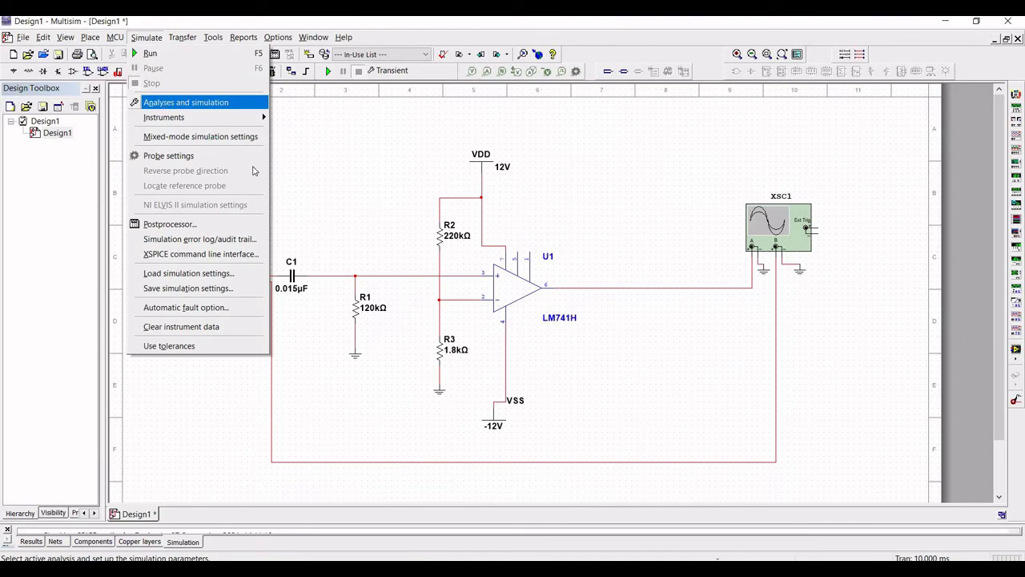
key("Home")
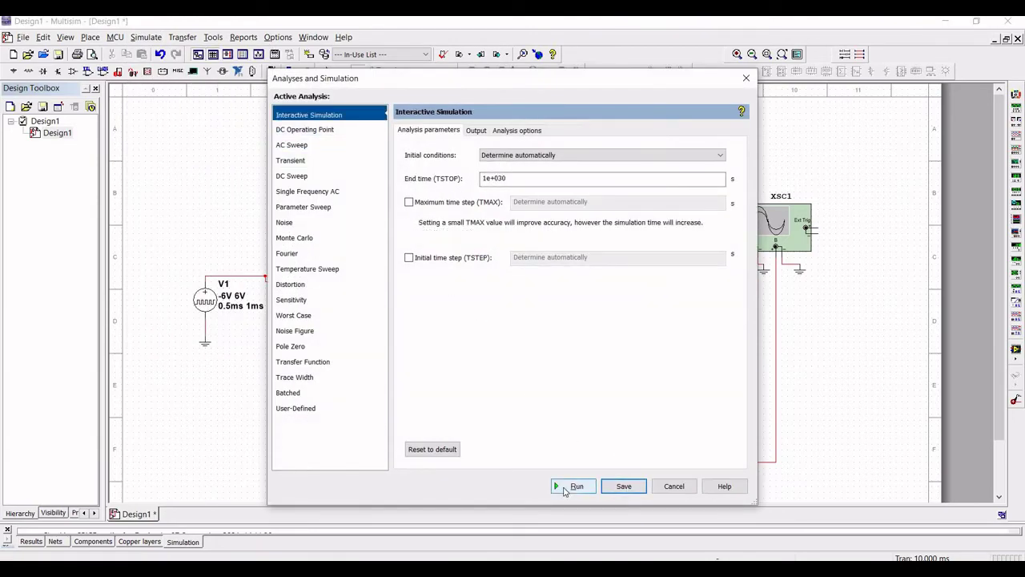
key("Return")
double_click(764, 241)
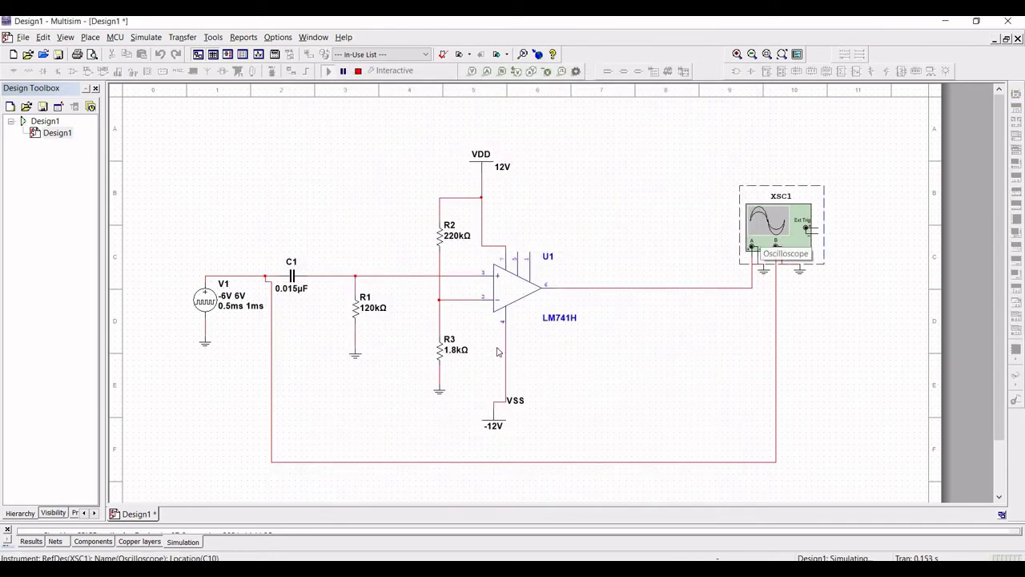
Step: Set oscilloscope channel A to 10 V/Div and the timebase to 2 ms/Div
left_click(458, 396)
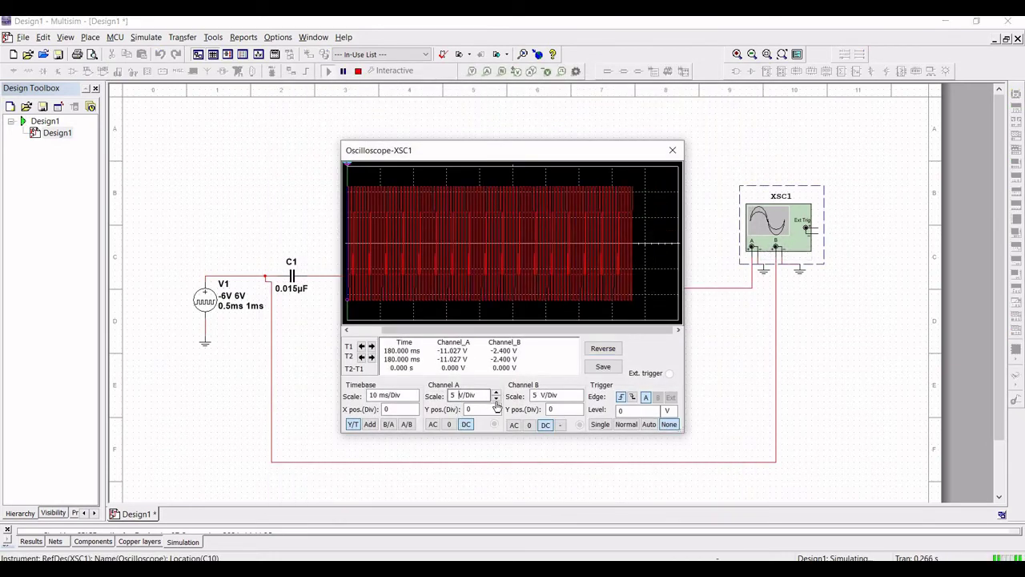
left_click(496, 401)
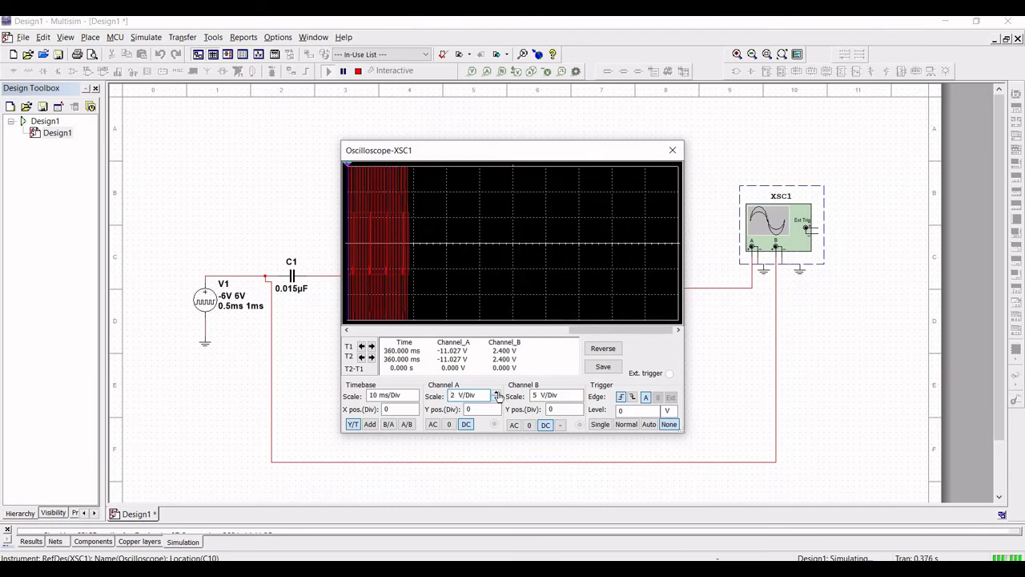
left_click(496, 393)
left_click(496, 393)
left_click(389, 395)
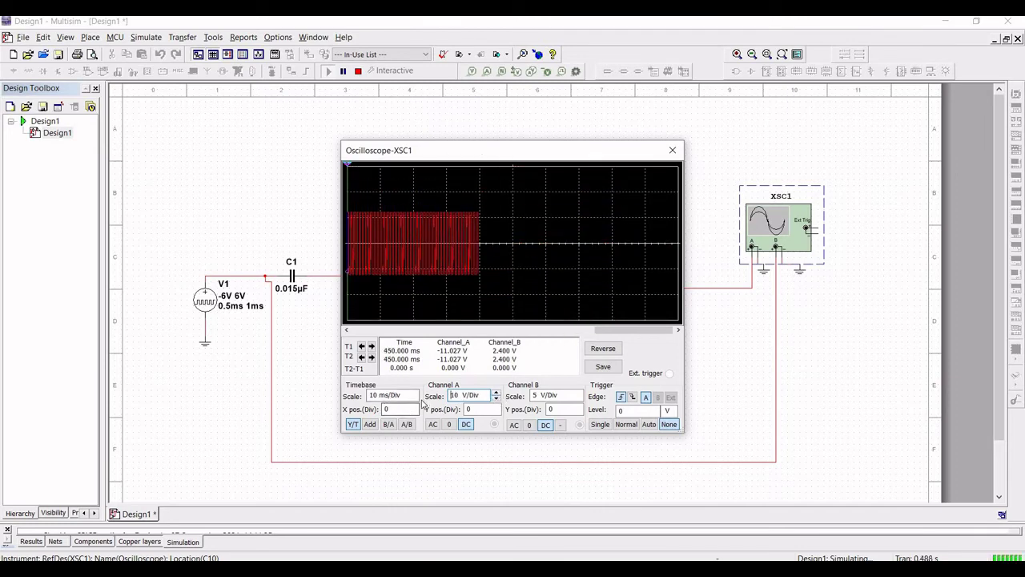
left_click(415, 399)
left_click(415, 398)
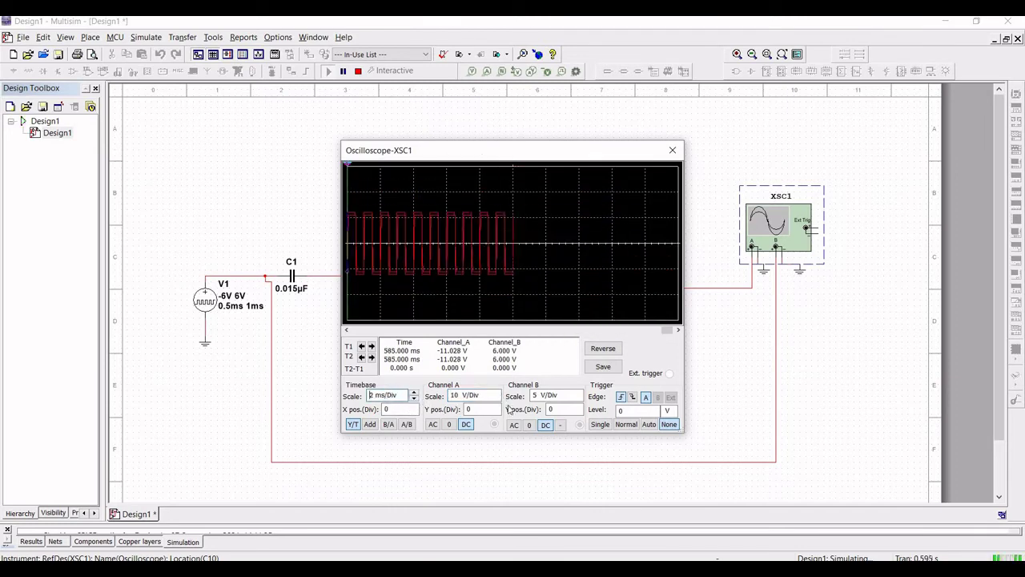
Step: Set channel B to 10 V/Div and close the oscilloscope display
left_click(550, 396)
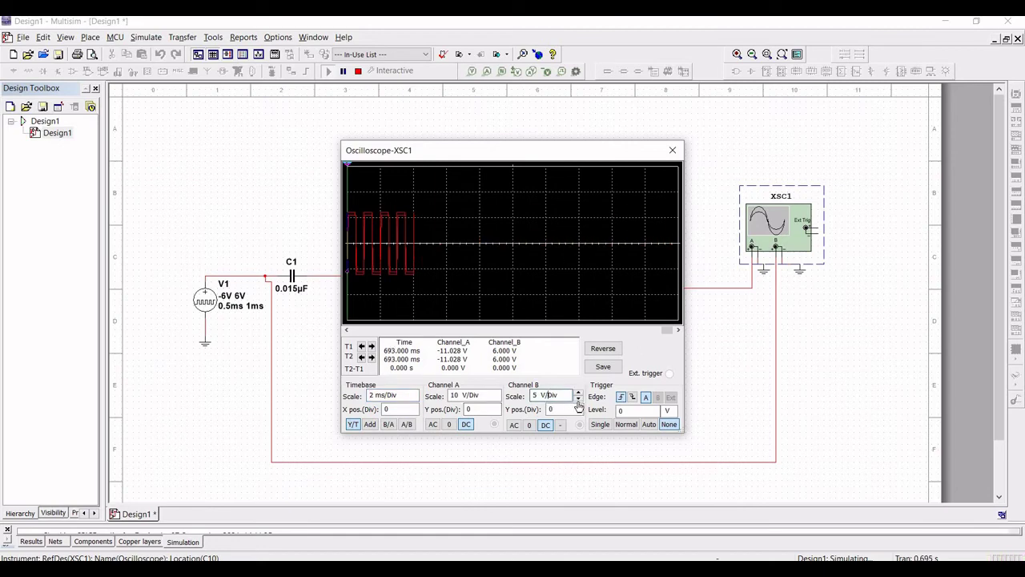
left_click(577, 399)
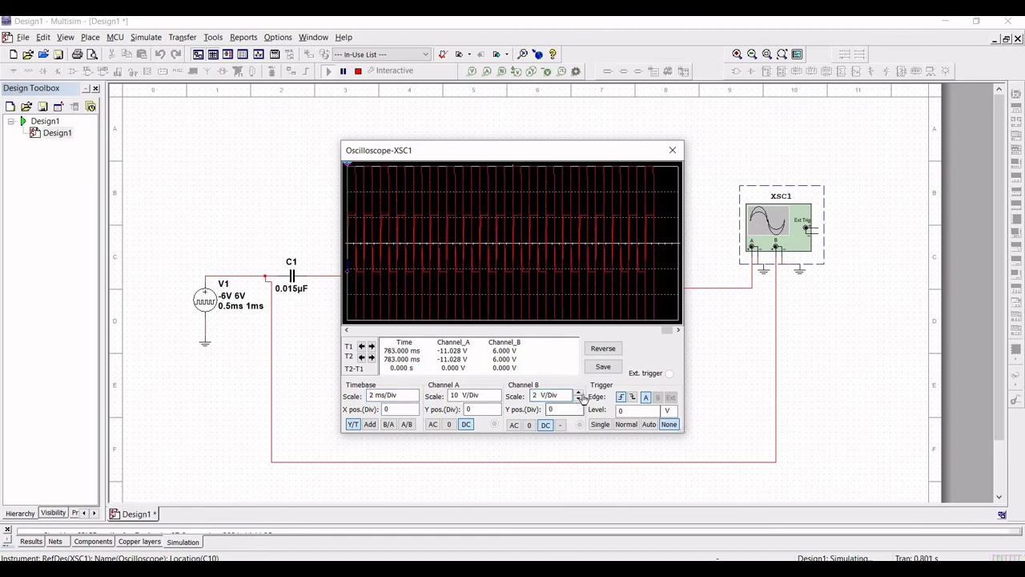
left_click(578, 393)
left_click(578, 393)
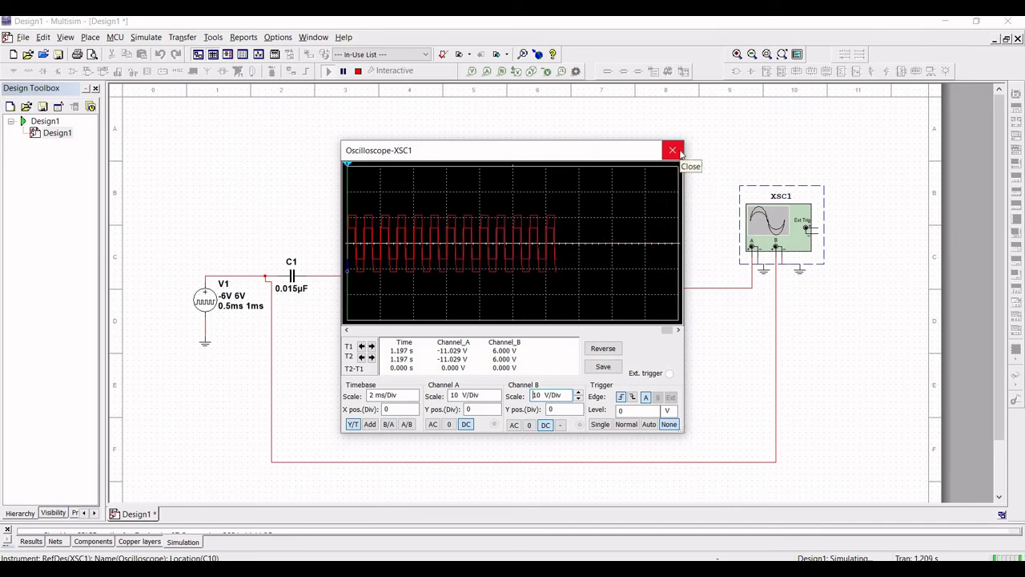
left_click(677, 152)
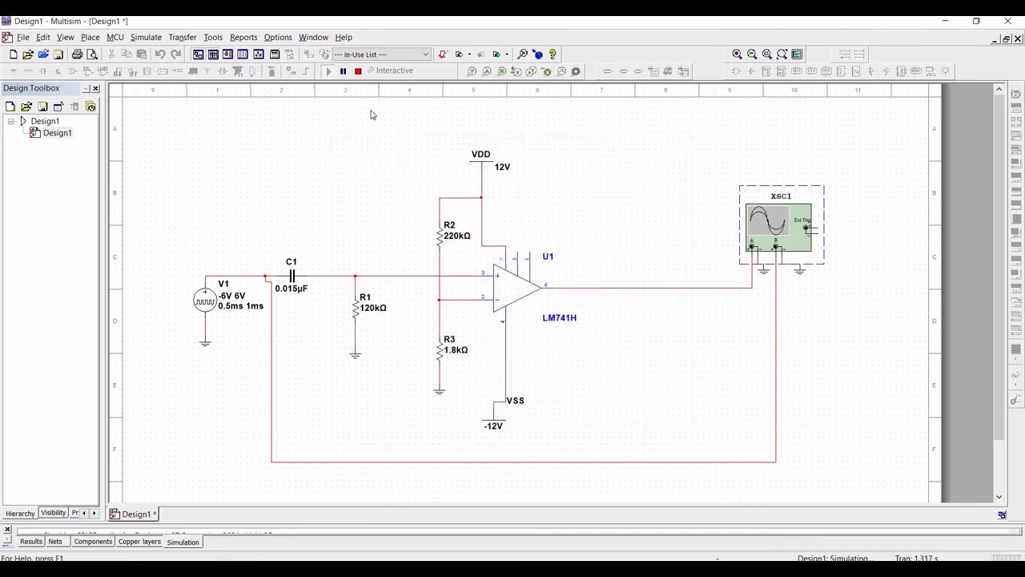
Step: Stop the simulation and check the net properties of output net 4 and input net 1
left_click(358, 71)
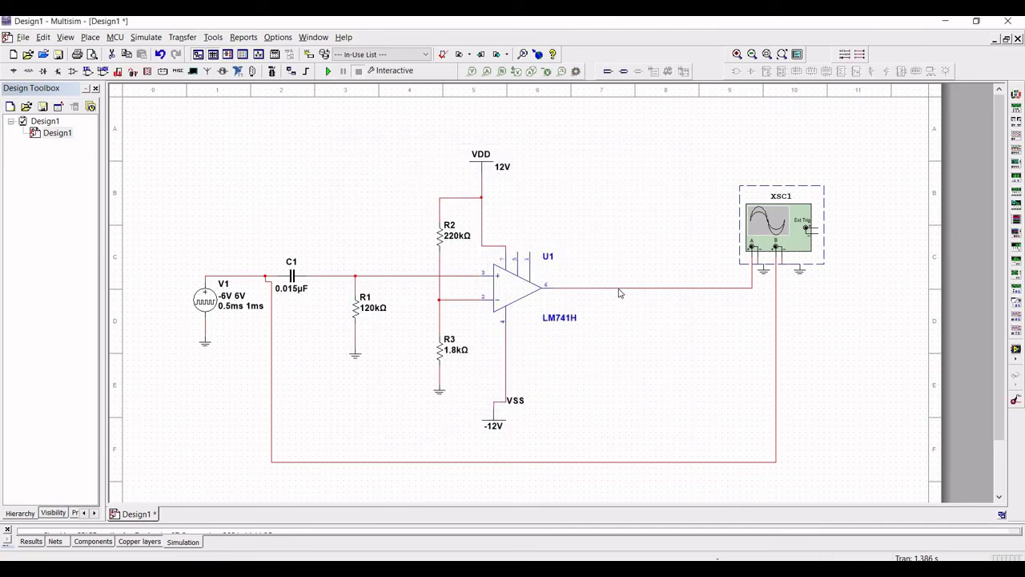
right_click(619, 293)
left_click(641, 373)
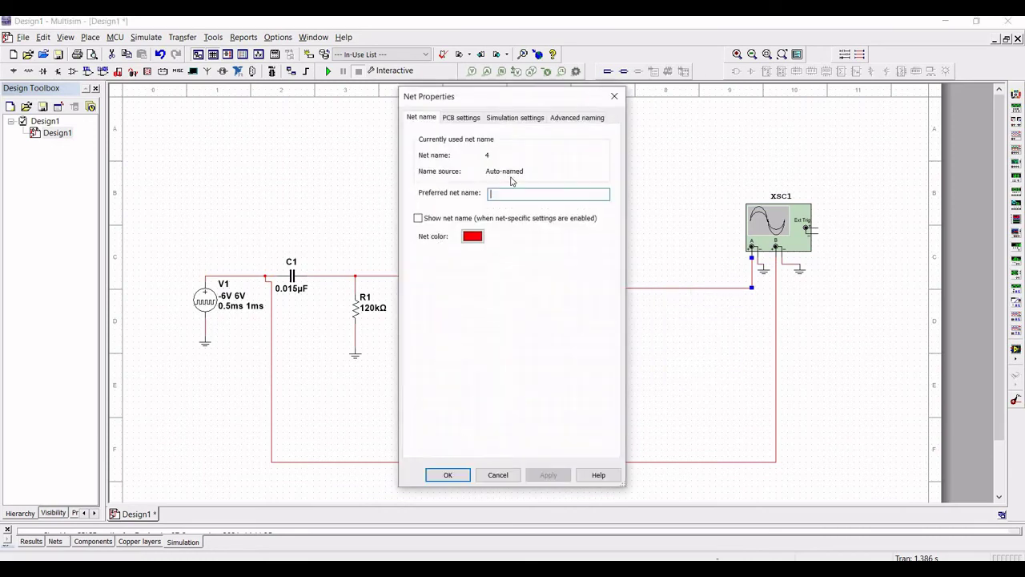
left_click(614, 96)
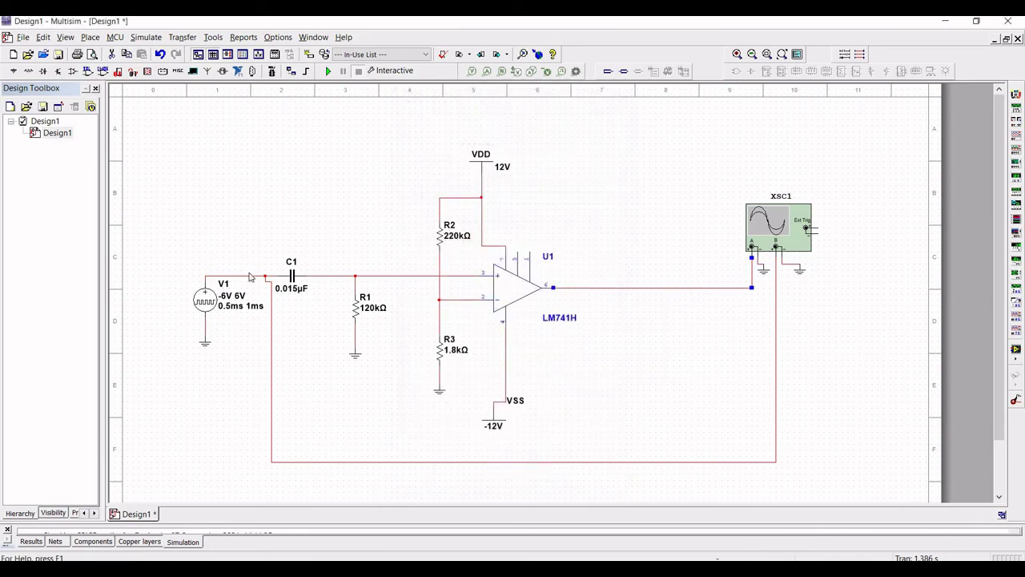
right_click(240, 278)
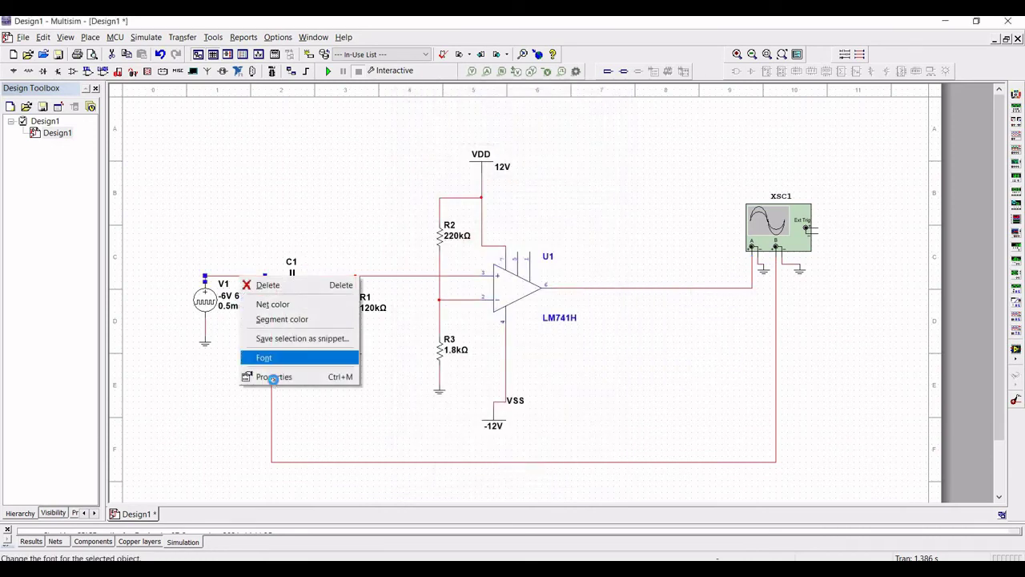
left_click(264, 356)
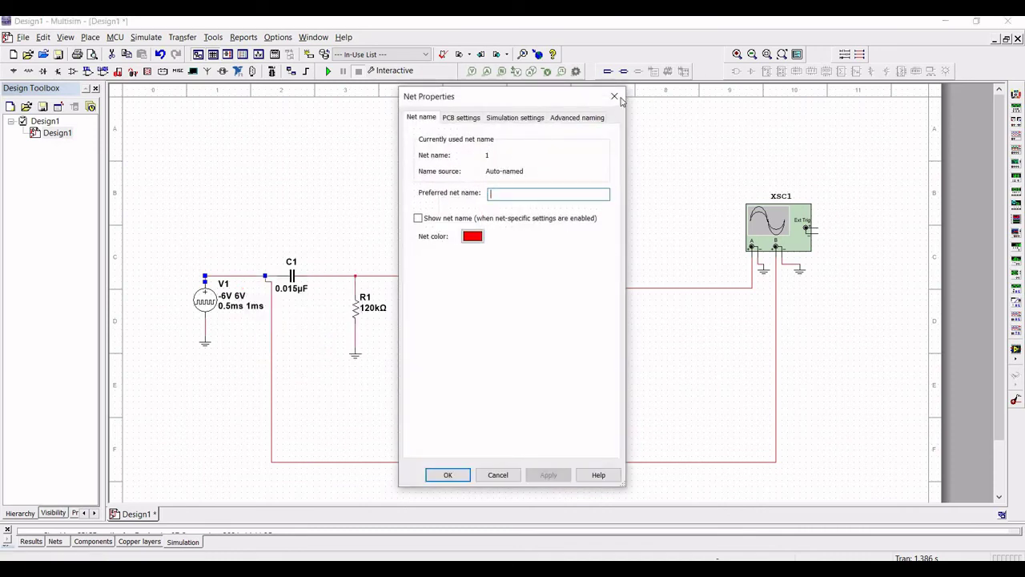
left_click(614, 96)
Step: In the Transient analysis outputs, replace V(3) with V(1) and run it
left_click(147, 37)
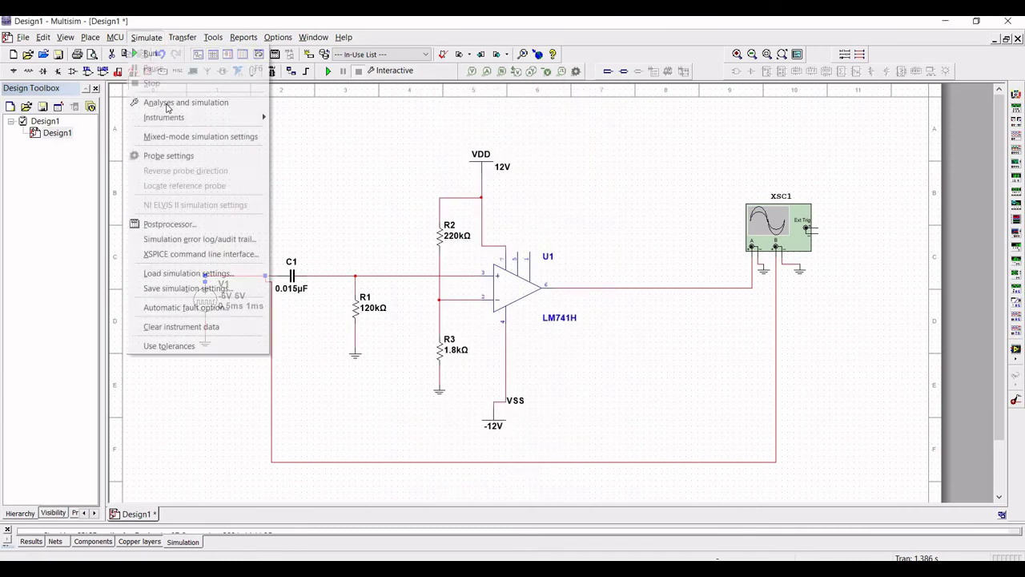
left_click(168, 108)
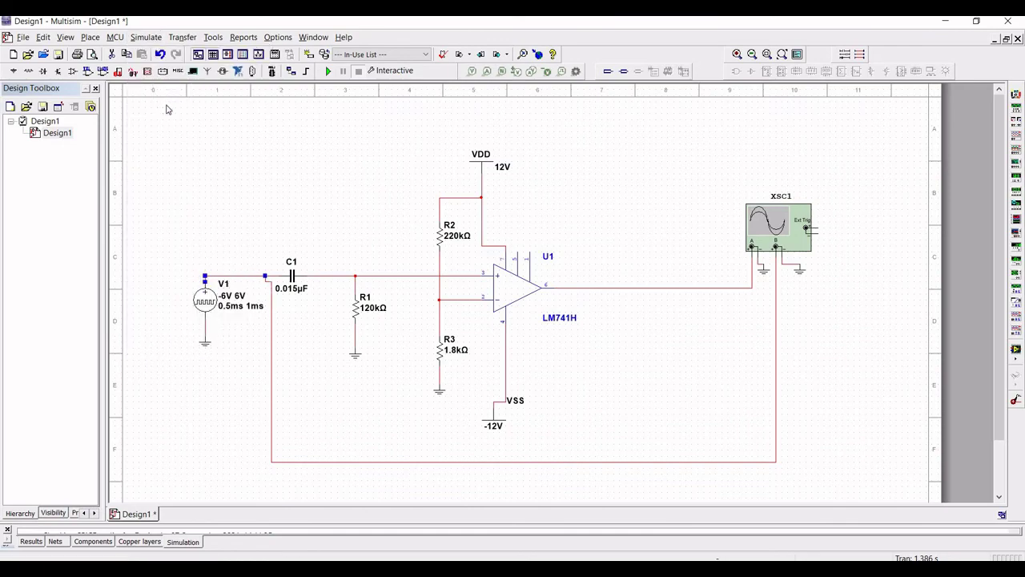
left_click(357, 158)
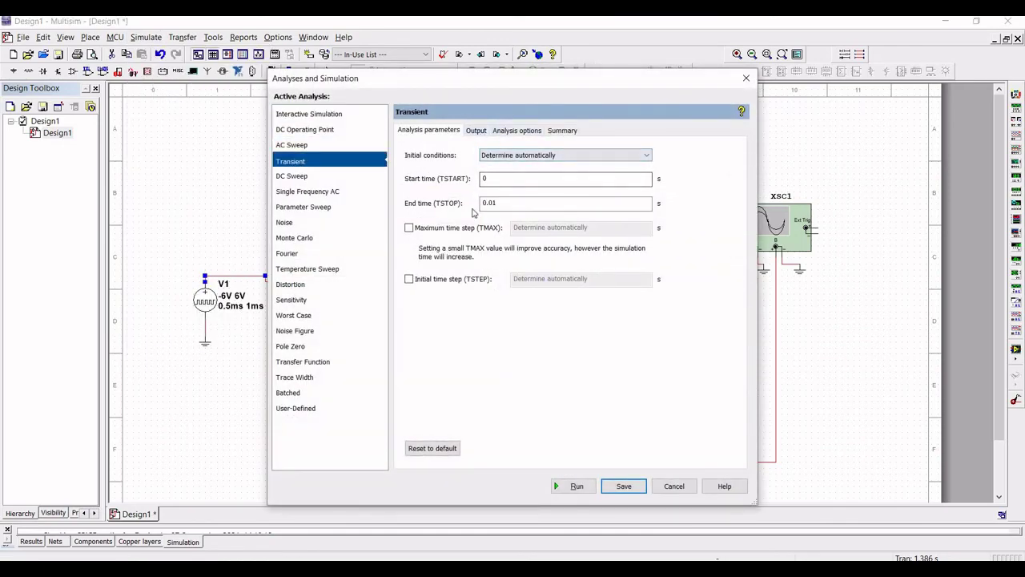
left_click(476, 131)
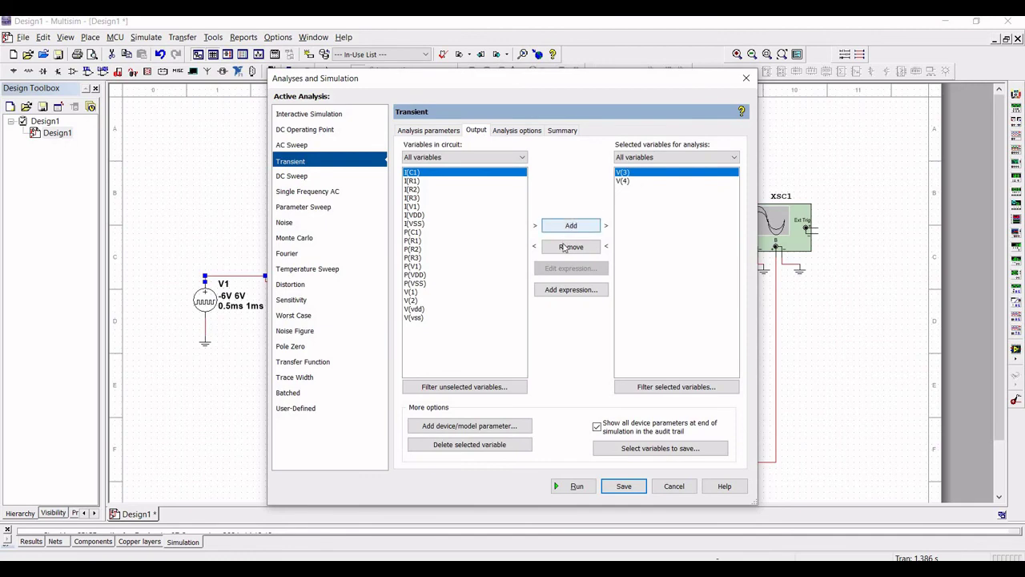
left_click(571, 247)
left_click(410, 291)
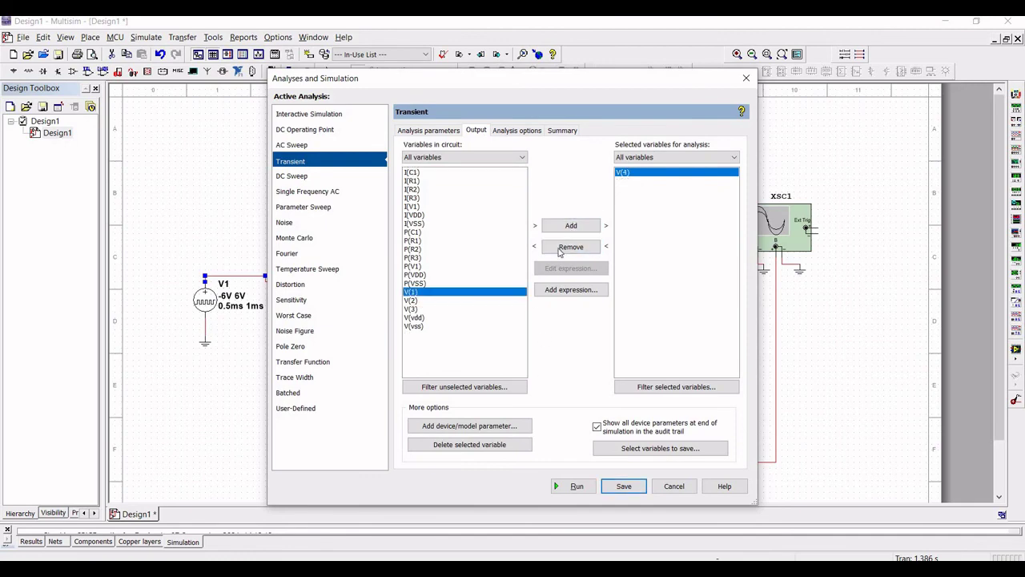
left_click(568, 225)
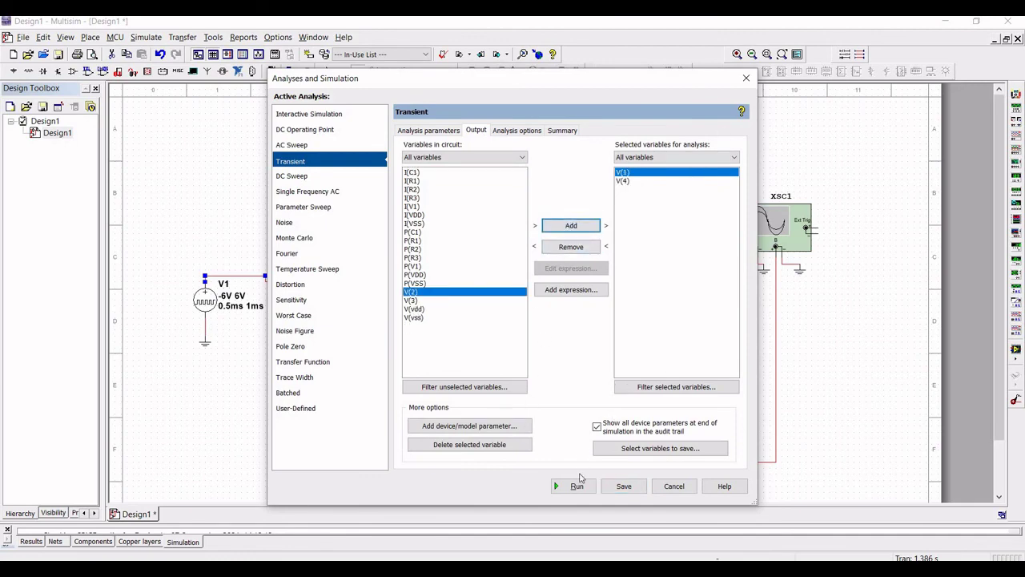
left_click(574, 488)
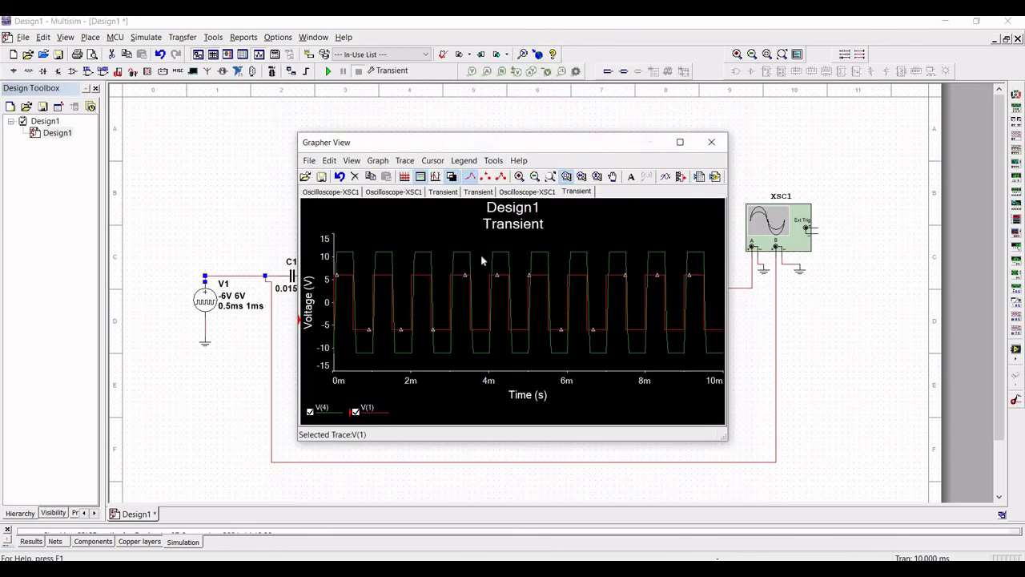